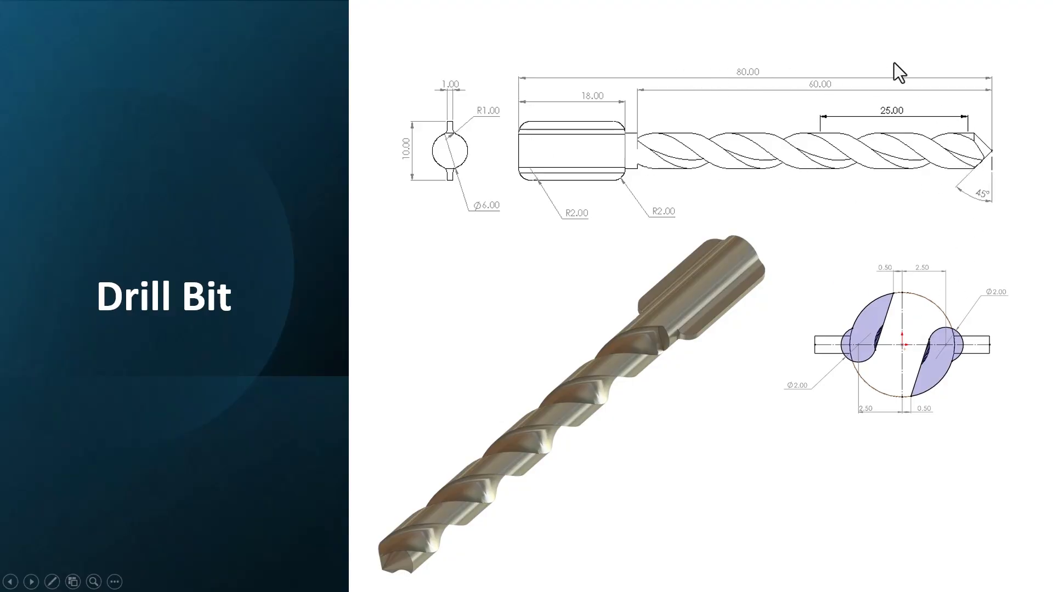
Switch to SOLIDWORKS and sketch a circle of about 43 mm diameter centred on the origin on the Front Plane
key("alt+Tab")
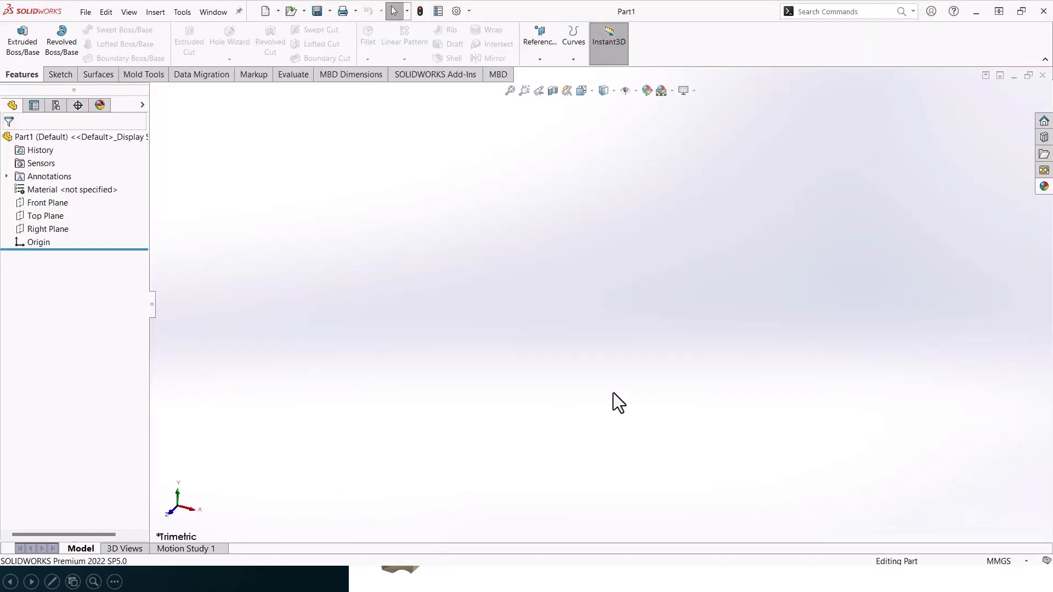
left_click(48, 203)
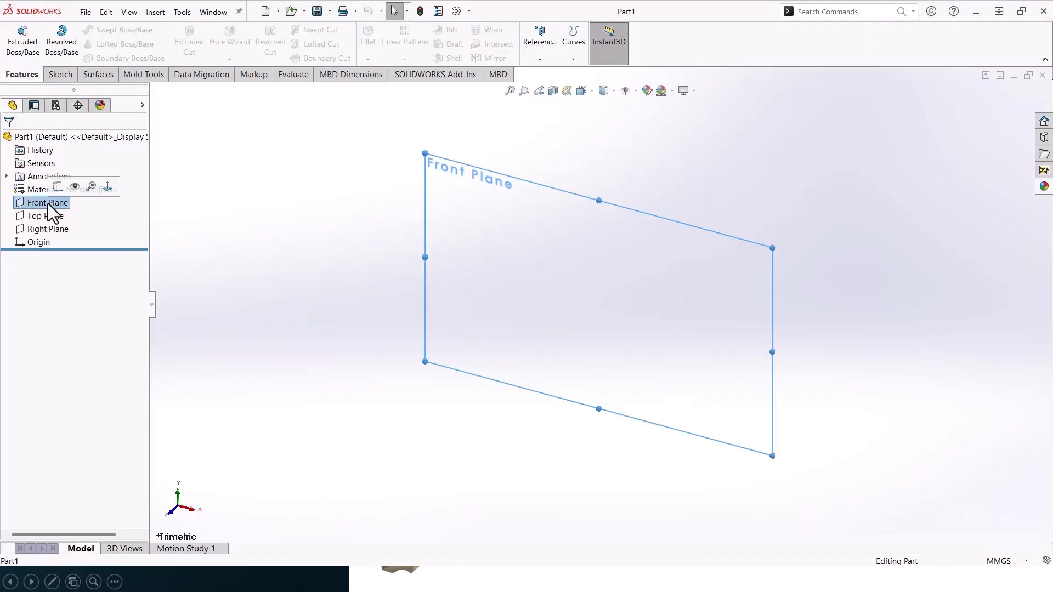
left_click(107, 187)
left_click(59, 78)
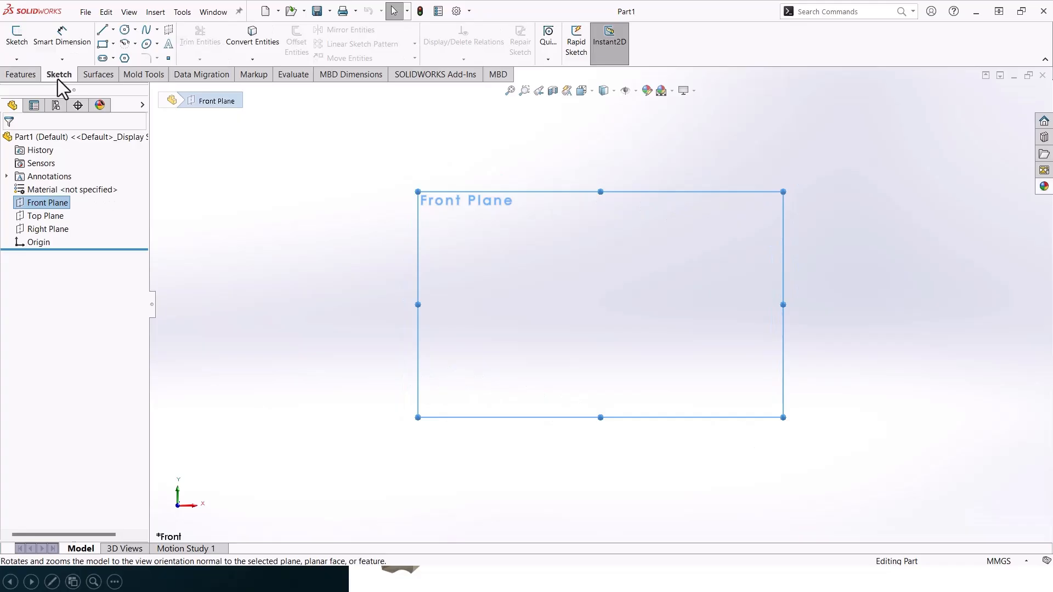
left_click(125, 30)
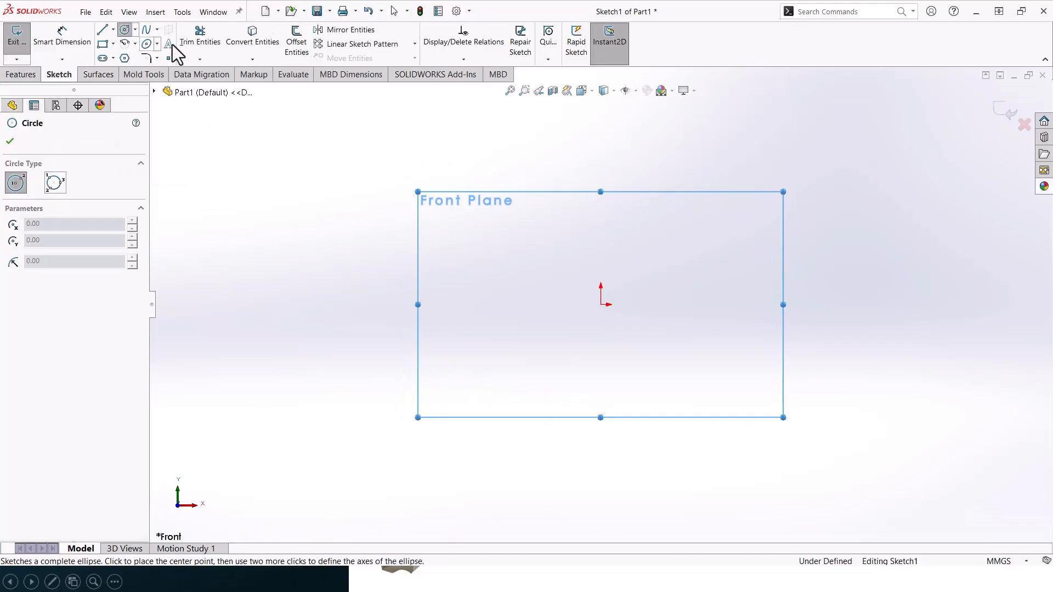
left_click(601, 304)
left_click(561, 321)
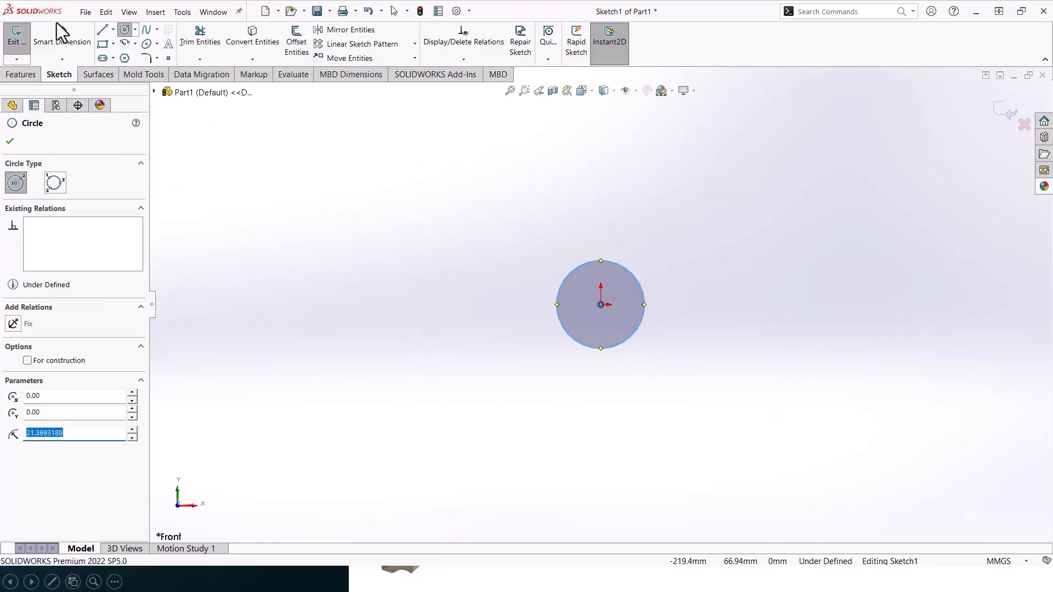
Dimension the circle's diameter as 6 mm
left_click(61, 35)
left_click(628, 267)
left_click(692, 222)
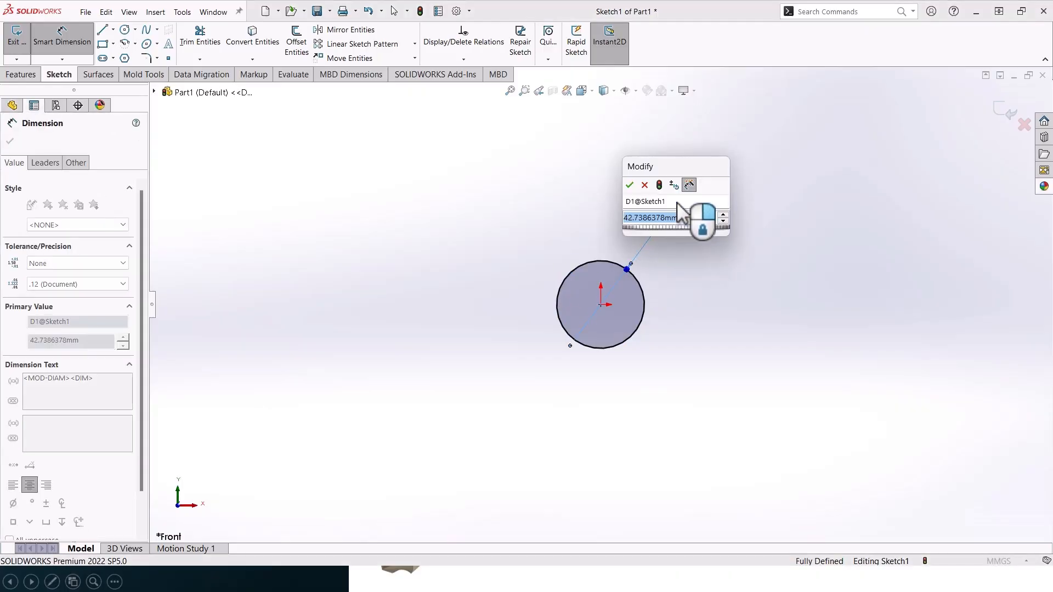
type("6")
key("Return")
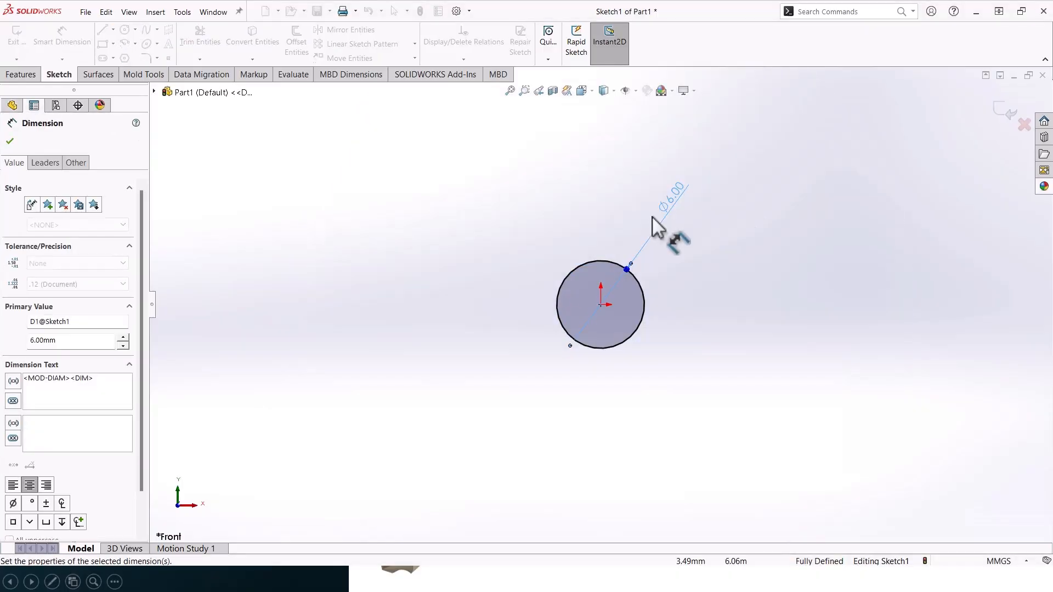
left_click(11, 141)
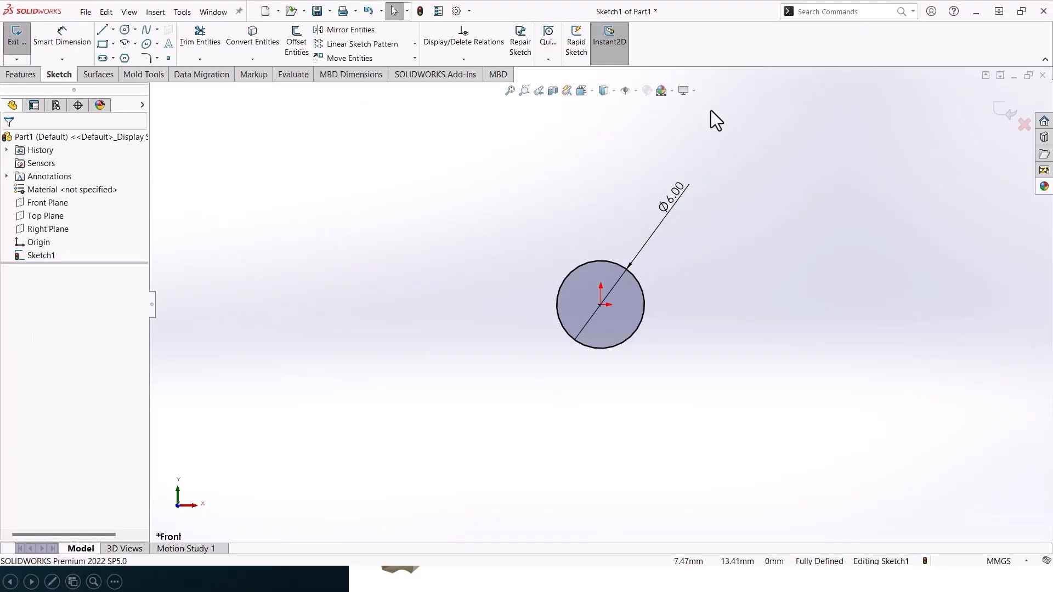
Extrude the circle as a blind boss to a depth of 80 mm
left_click(23, 78)
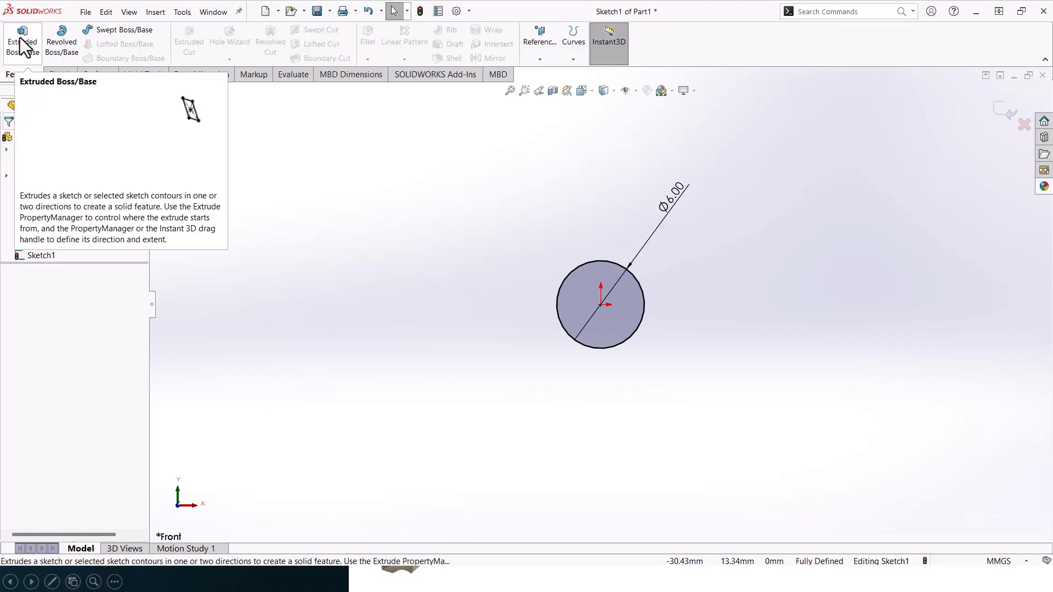
left_click(20, 38)
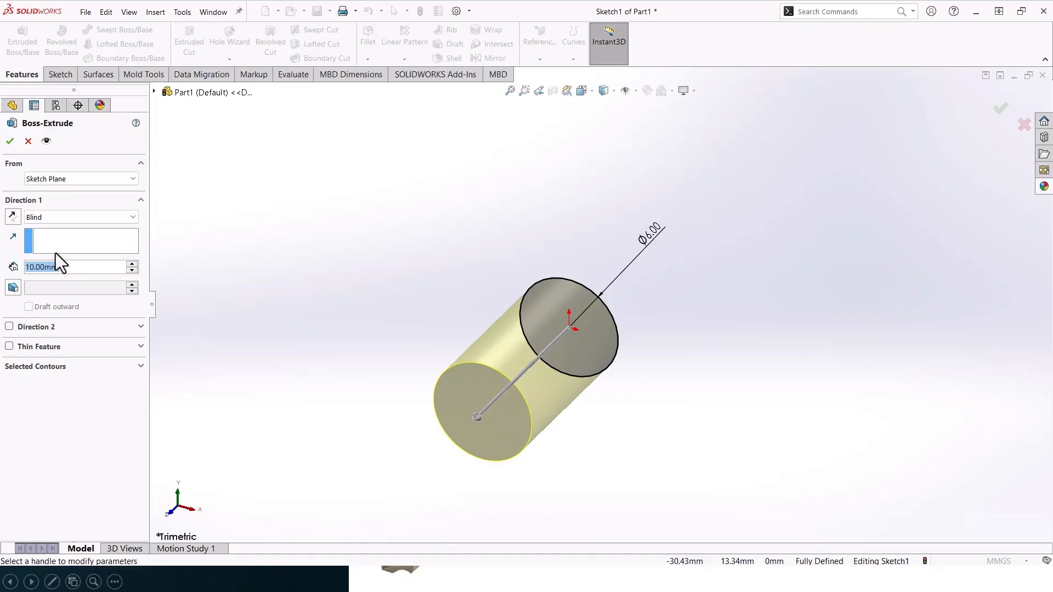
type("80")
key("Return")
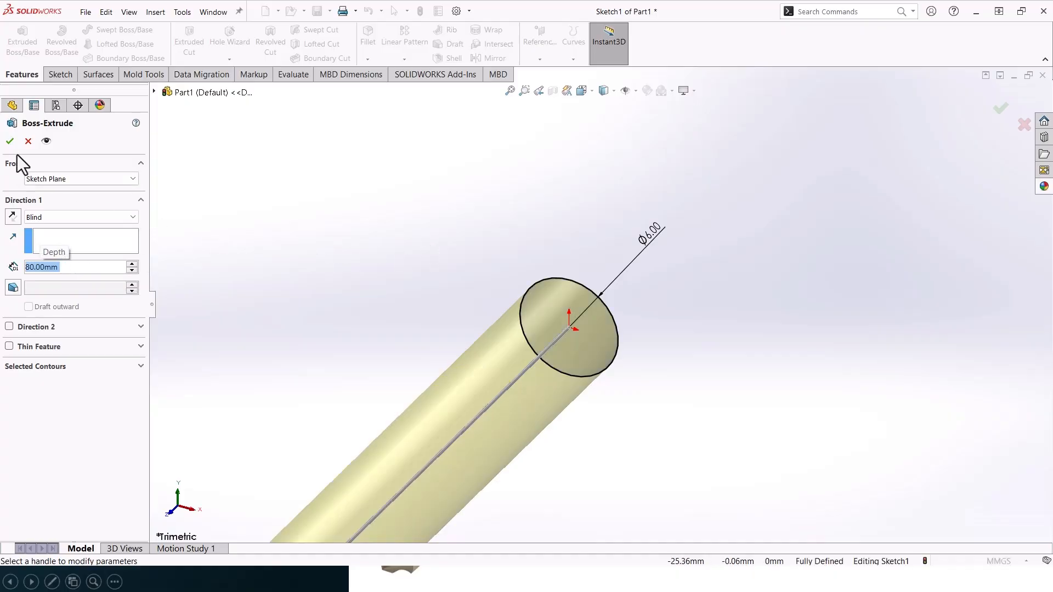
left_click(10, 142)
Start a sketch on the rod's front end face and convert its circular edge into a sketch circle
scroll(614, 307, "up", 5)
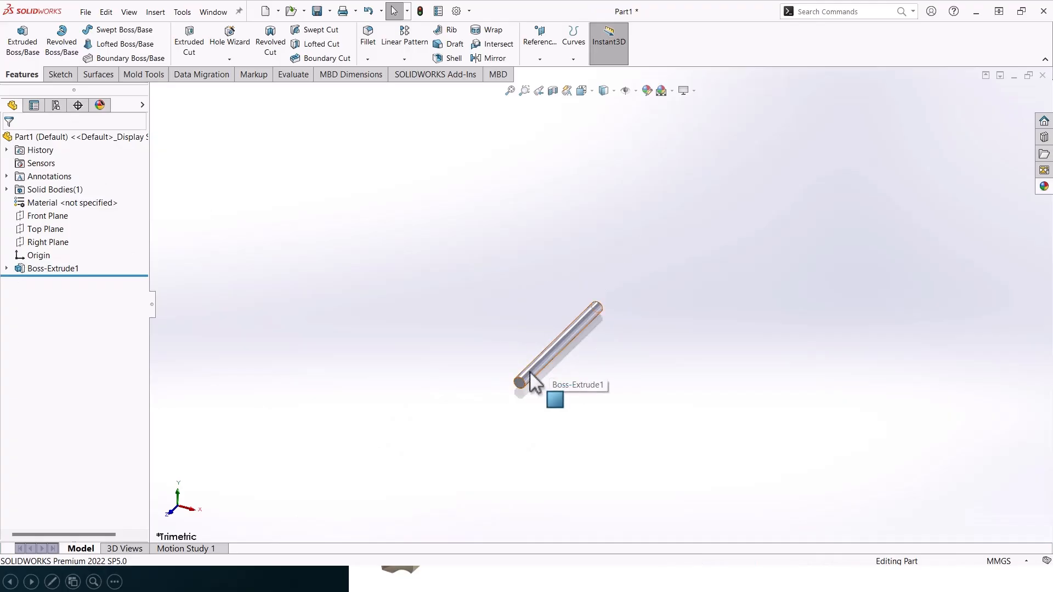
scroll(522, 381, "down", 3)
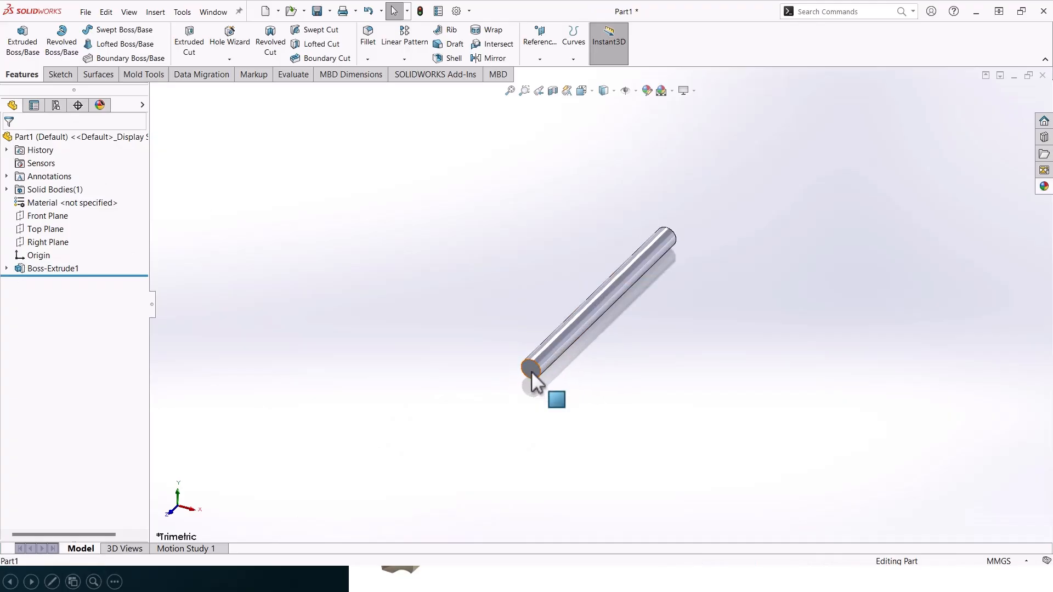
left_click(532, 372)
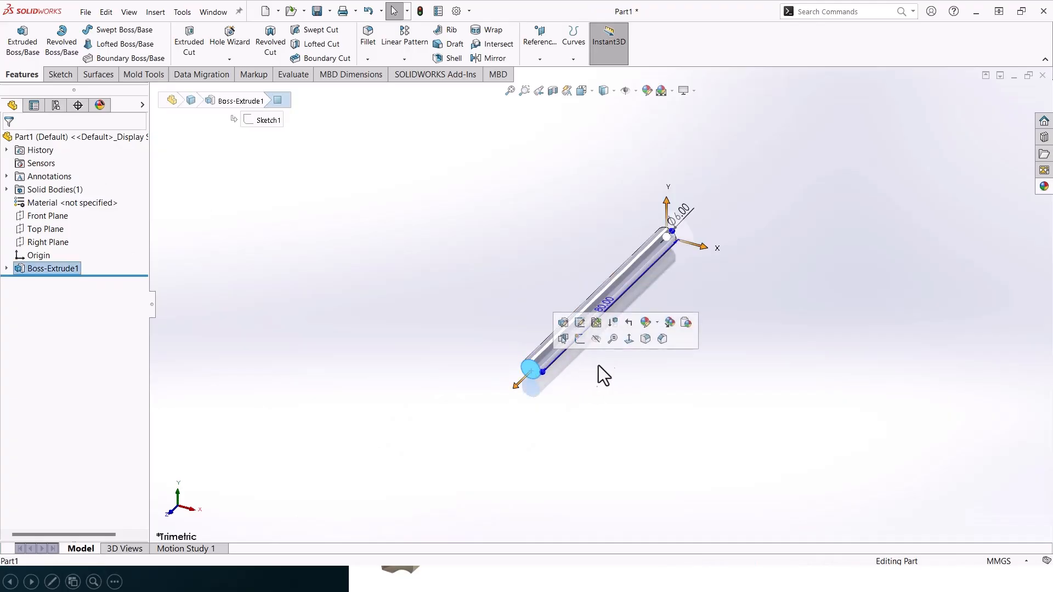
left_click(629, 340)
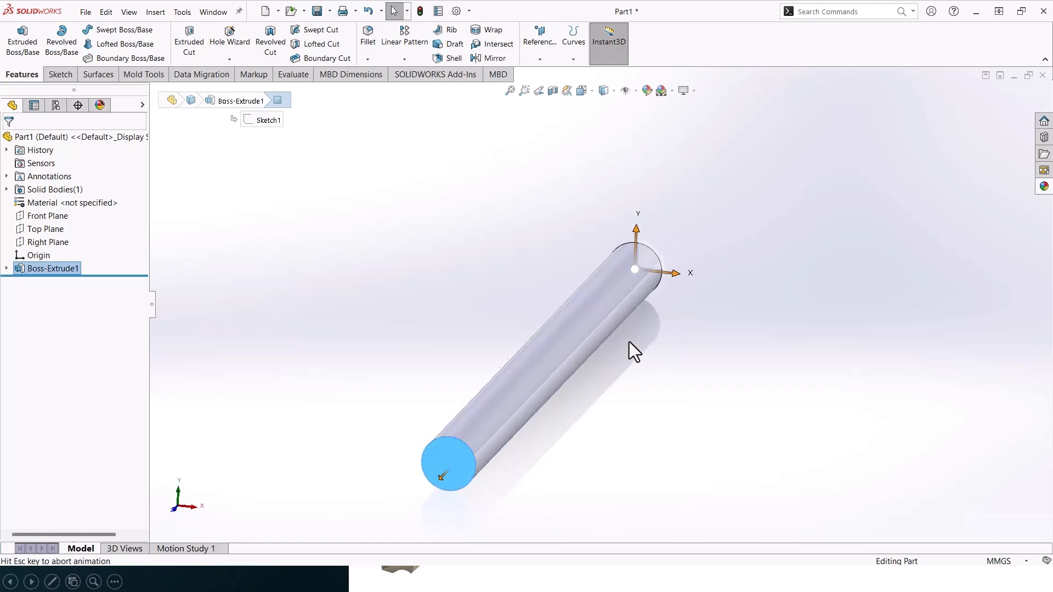
left_click(579, 61)
left_click(62, 74)
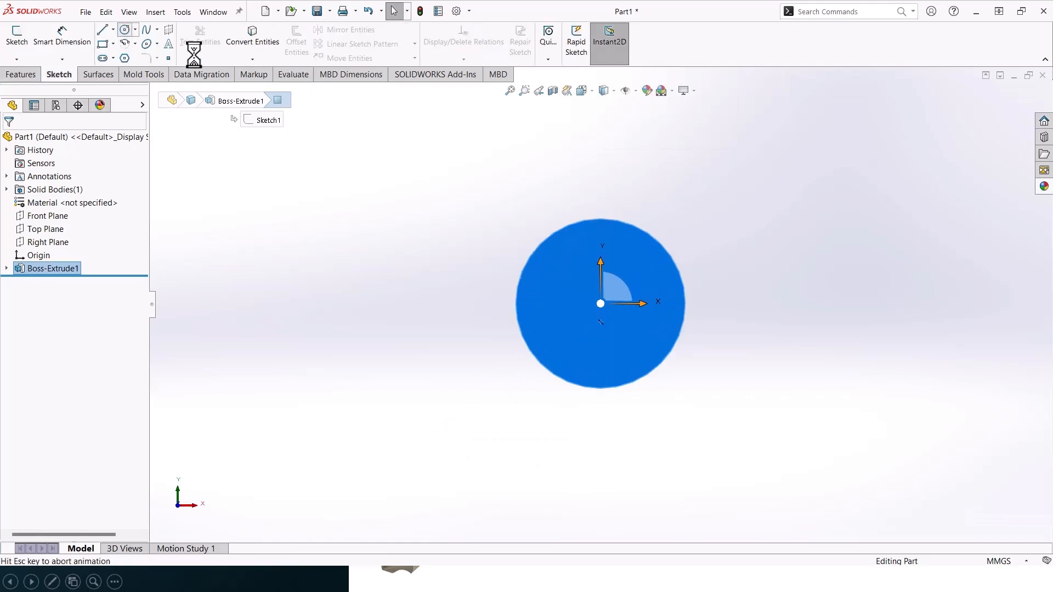
left_click(125, 31)
key("Escape")
left_click(660, 118)
left_click(257, 44)
scroll(639, 165, "up", 5)
middle_click_drag(677, 199, 437, 219)
key("f")
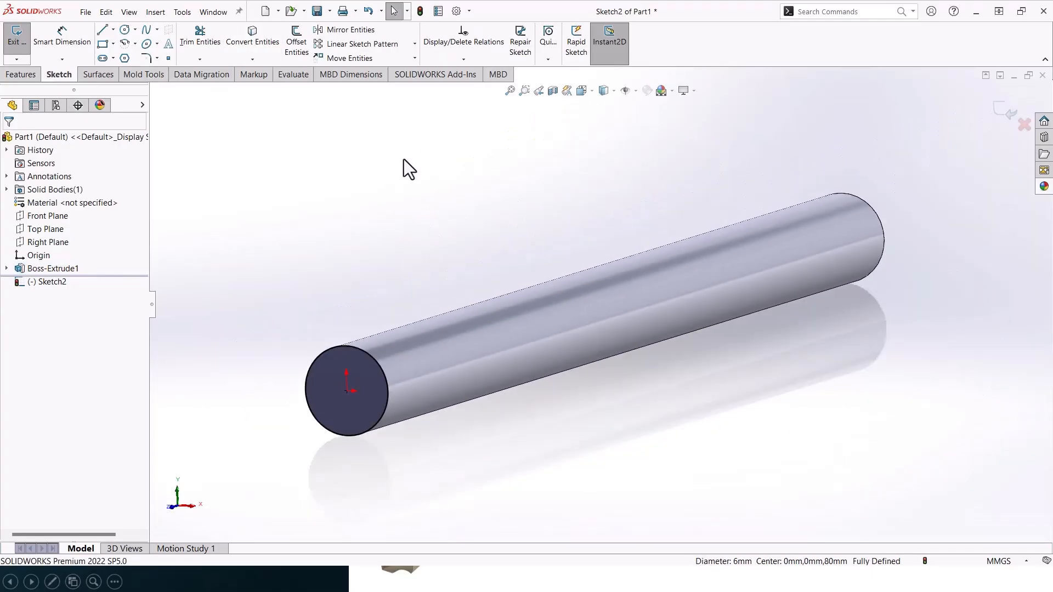
Start a helix from the converted circle, defined by Height and Pitch, with 60 mm height and 25 mm constant pitch
left_click(22, 74)
left_click(574, 58)
left_click(593, 86)
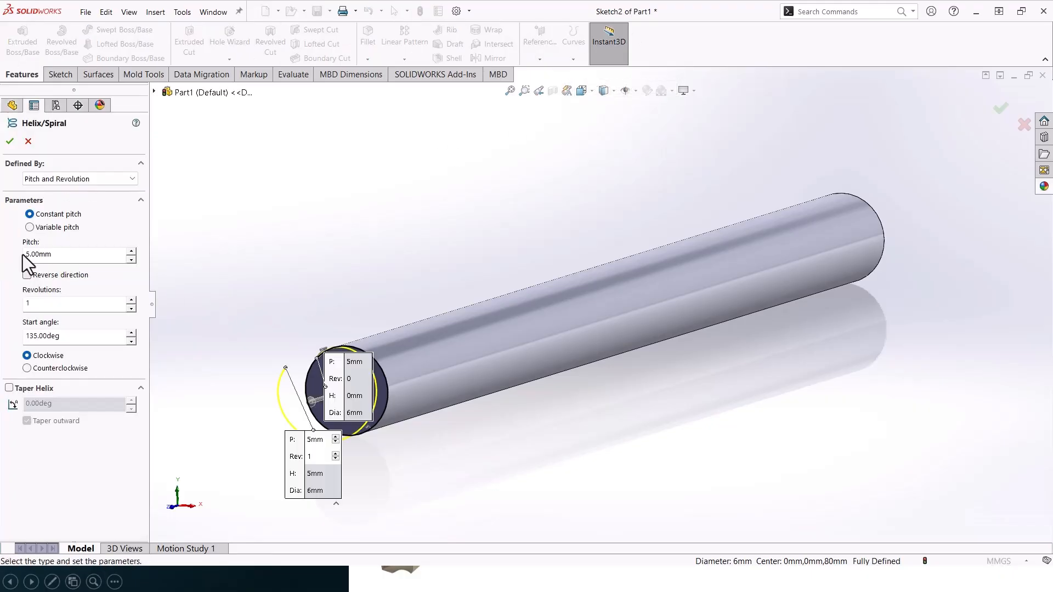
left_click(116, 180)
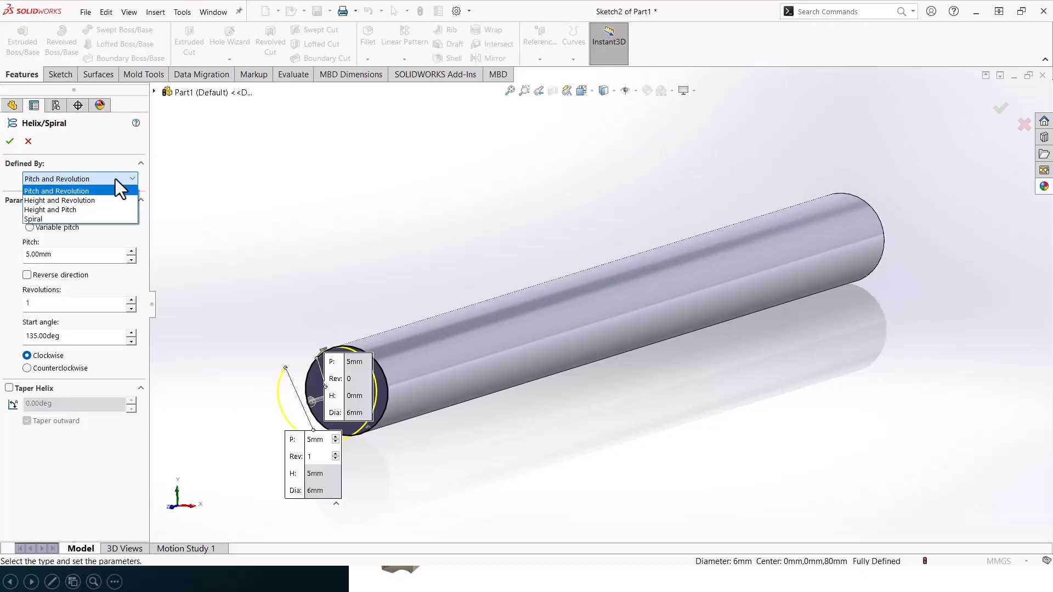
left_click(90, 209)
left_click(53, 256)
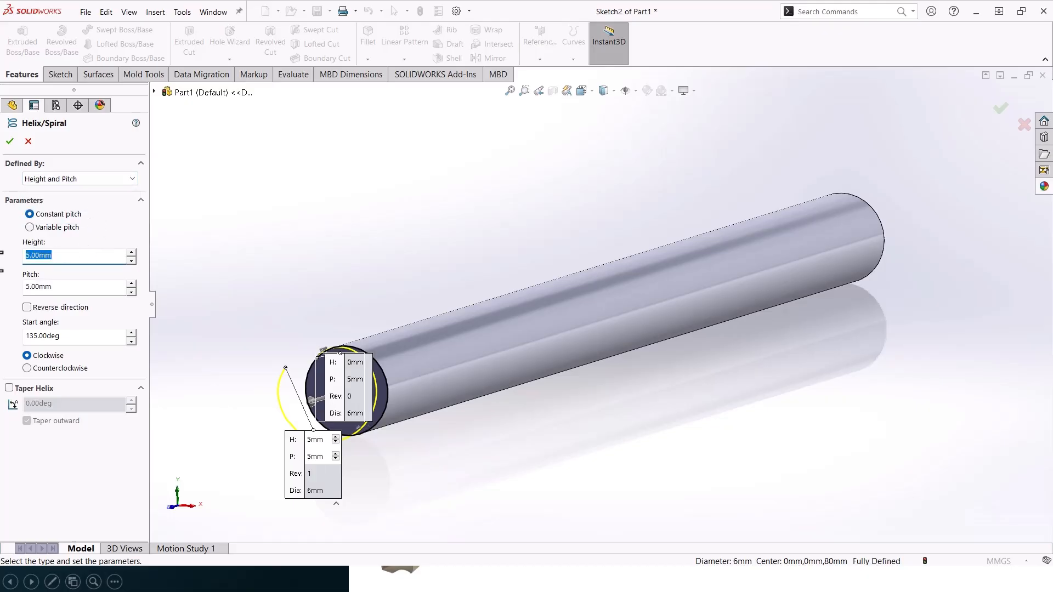
type("60")
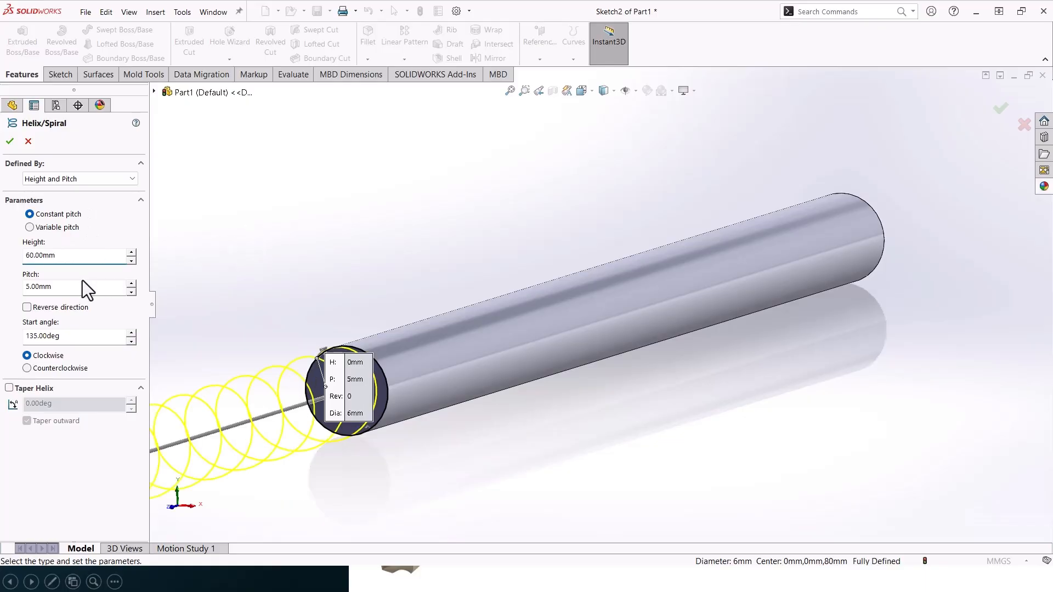
key("Tab")
type("25")
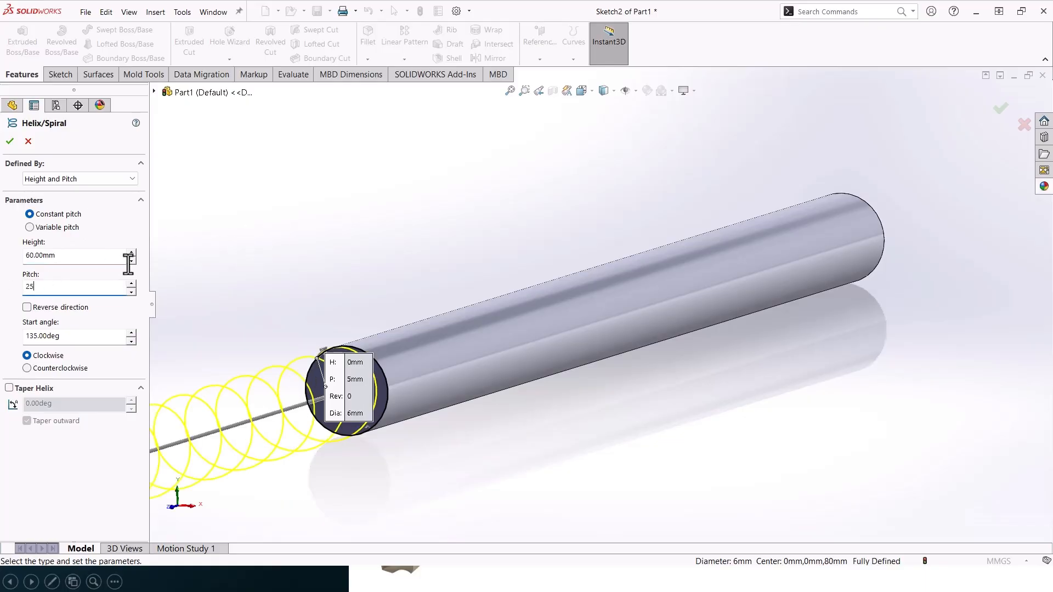
Reverse the helix direction so it runs along the rod, set its start angle to 180 degrees, and create it
left_click(57, 307)
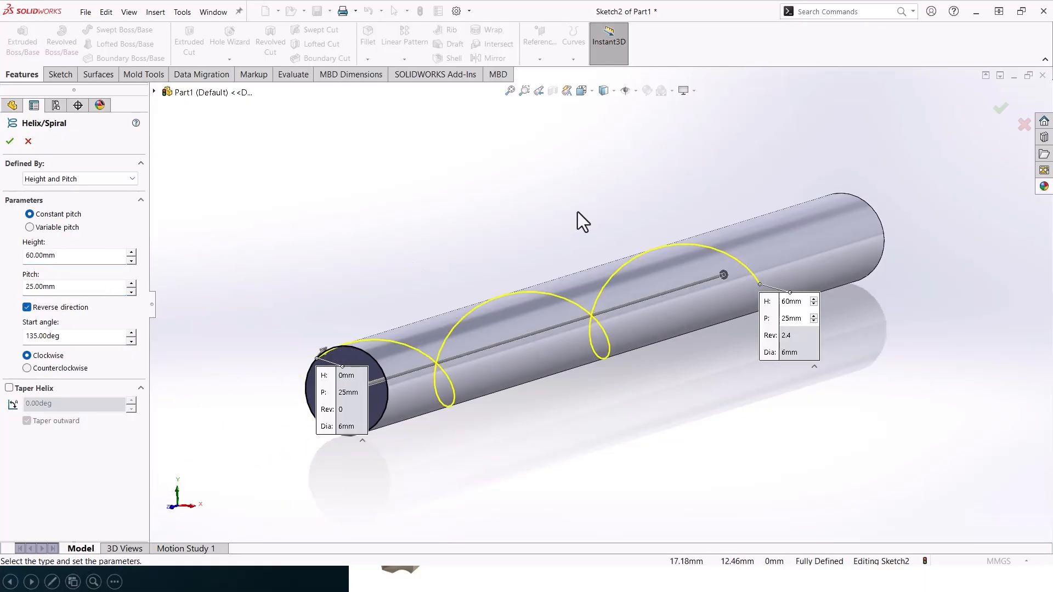
double_click(60, 336)
type("180")
key("Return")
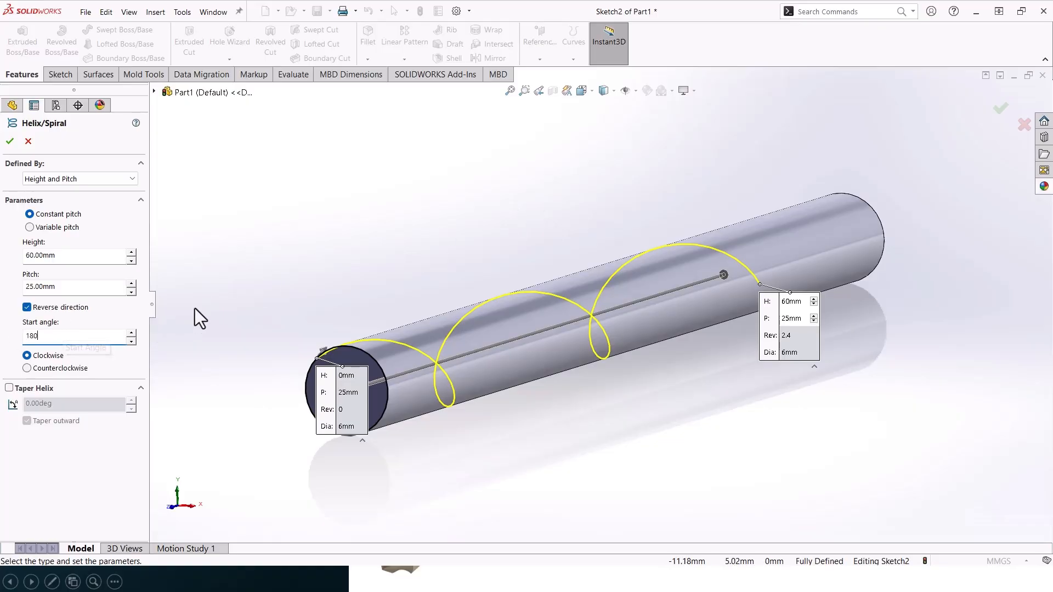
key("f")
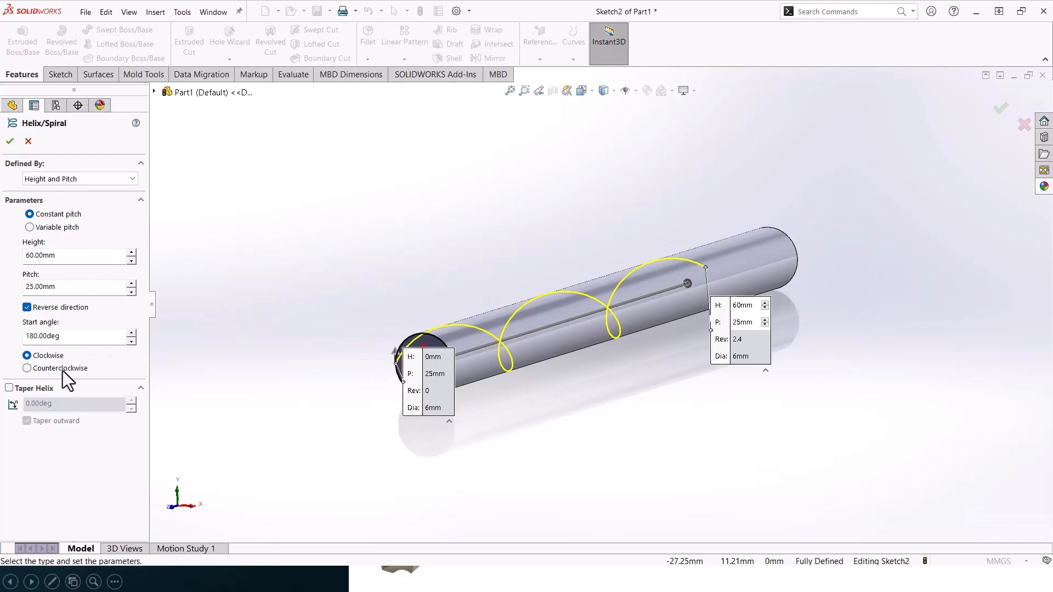
left_click(10, 141)
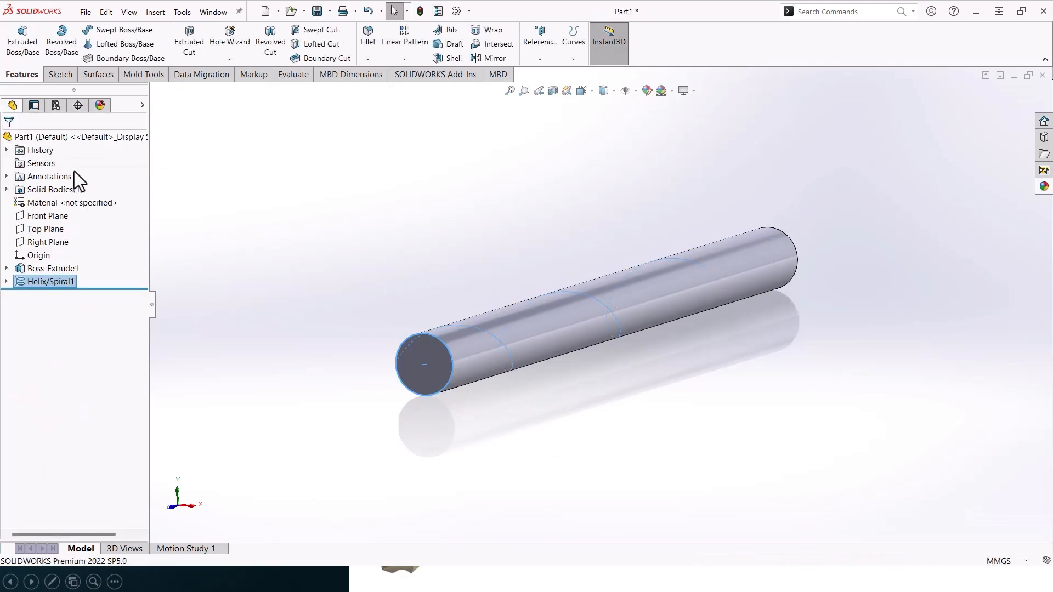
On the rod's front face, sketch a circle of about 1.06 mm radius, centred about 2.26 mm left of the origin and level with it
middle_click_drag(529, 295, 440, 366)
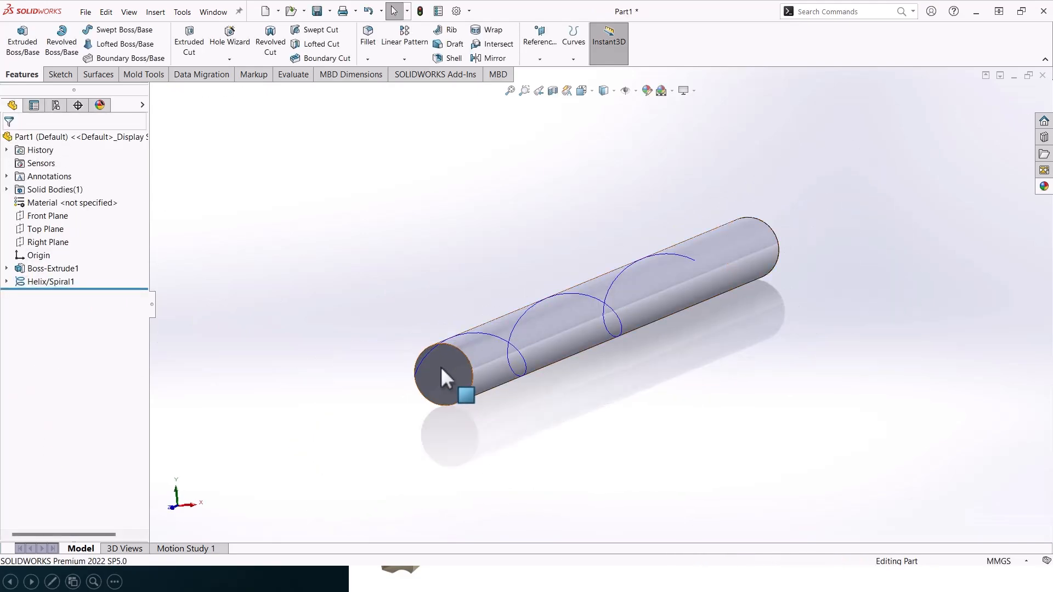
left_click(435, 363)
key("ctrl+8")
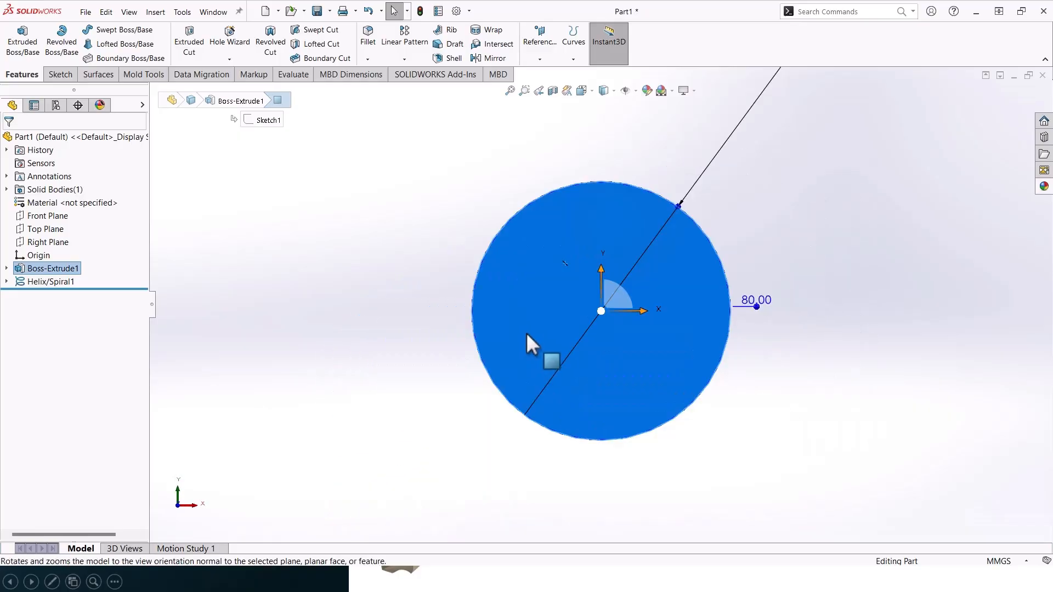
left_click(64, 80)
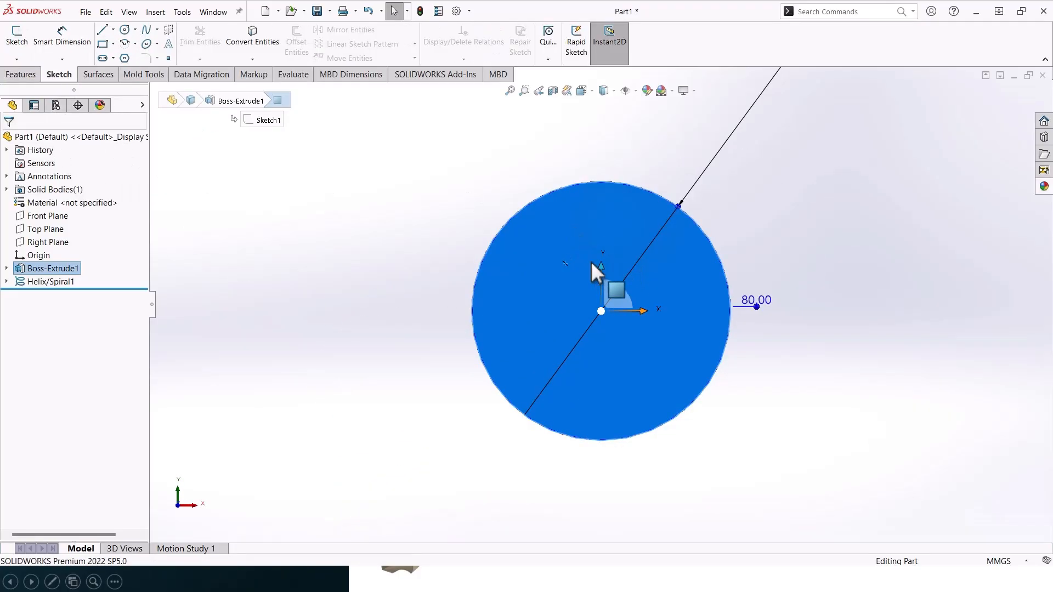
left_click(126, 29)
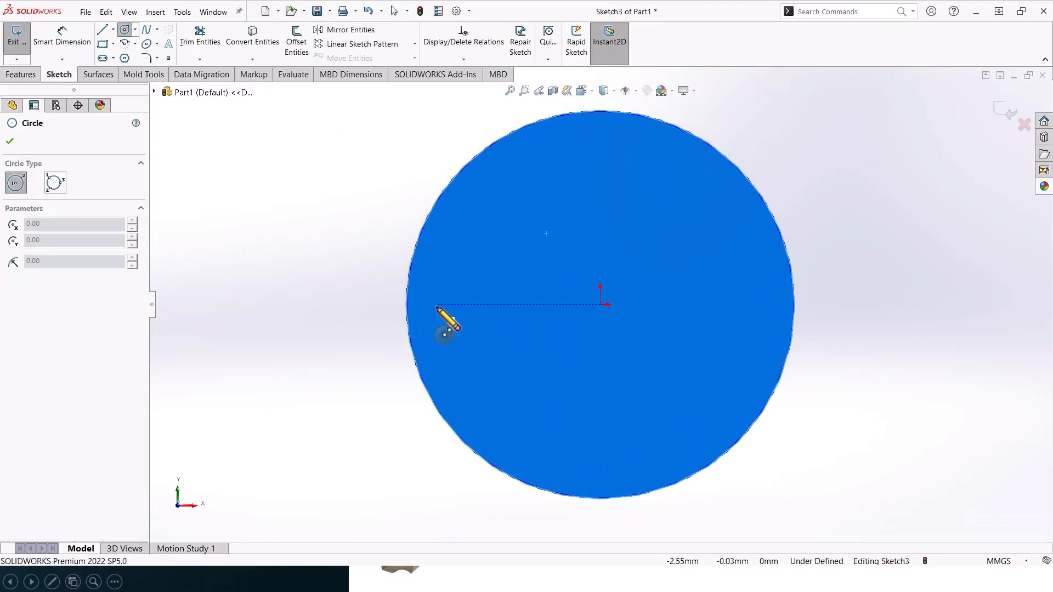
left_click(454, 305)
left_click(516, 339)
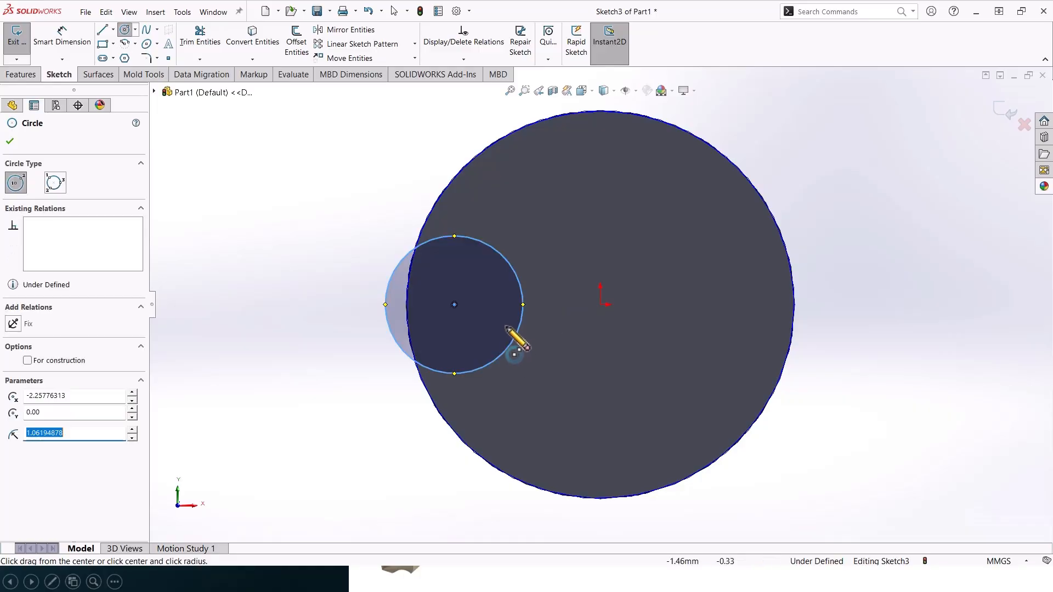
Draw a slanted line from the small circle's right quadrant point up to the rod's outer edge, just left of its top
left_click(102, 29)
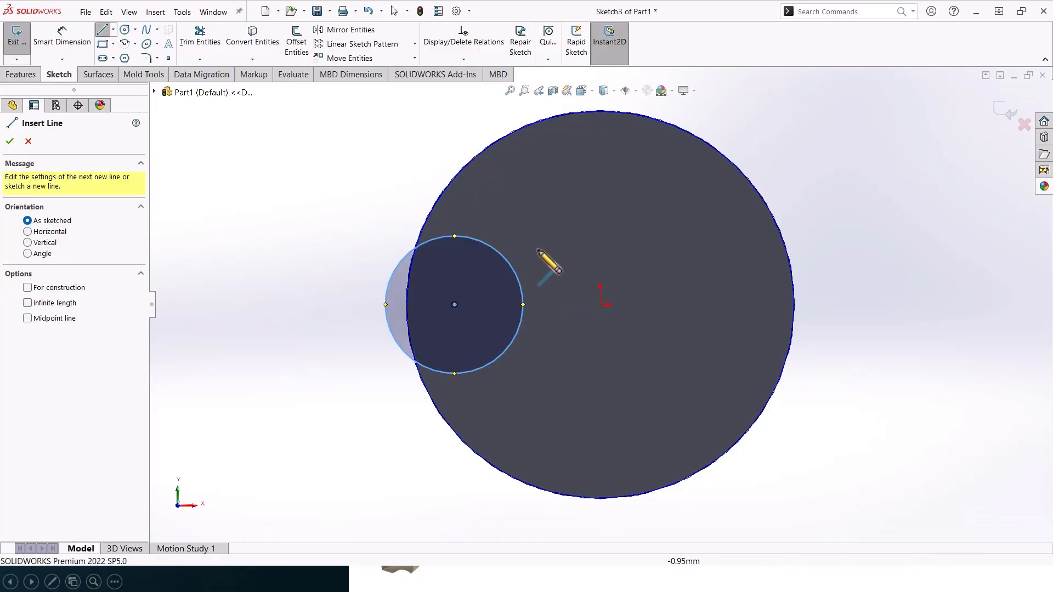
left_click(523, 305)
left_click(582, 112)
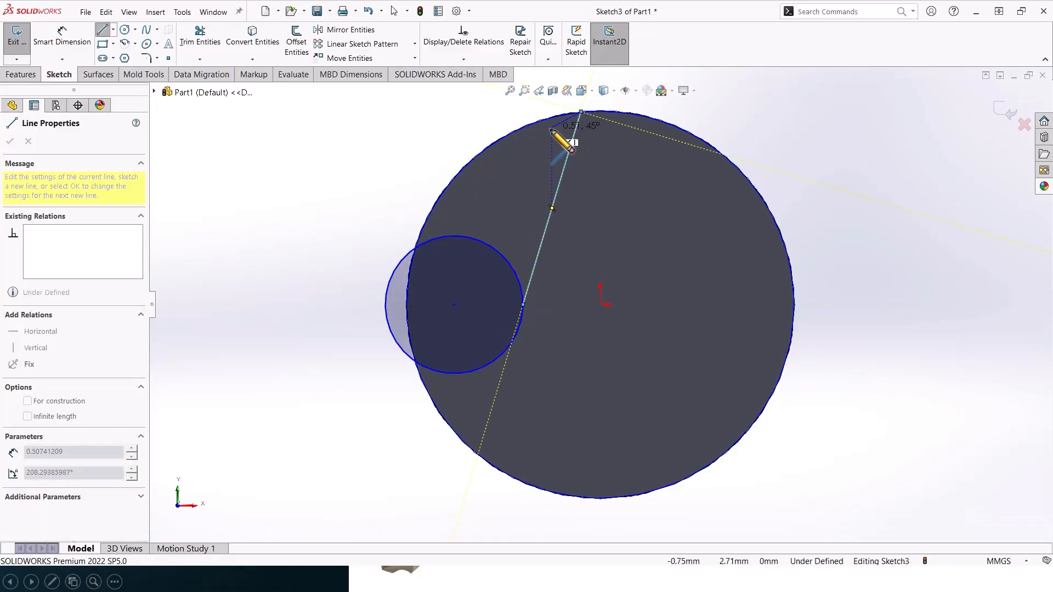
key("Escape")
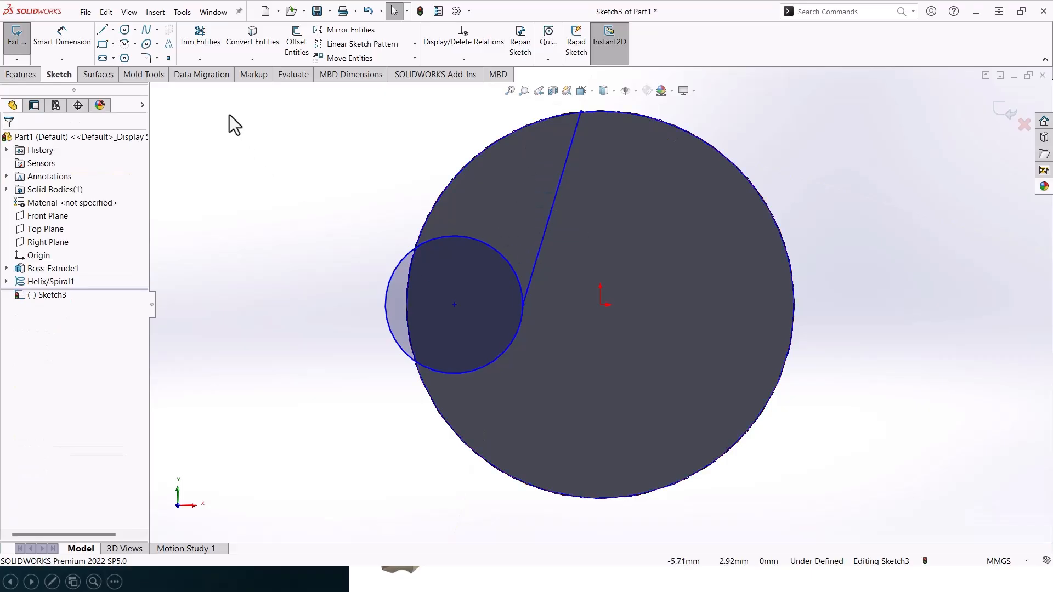
left_click(676, 130)
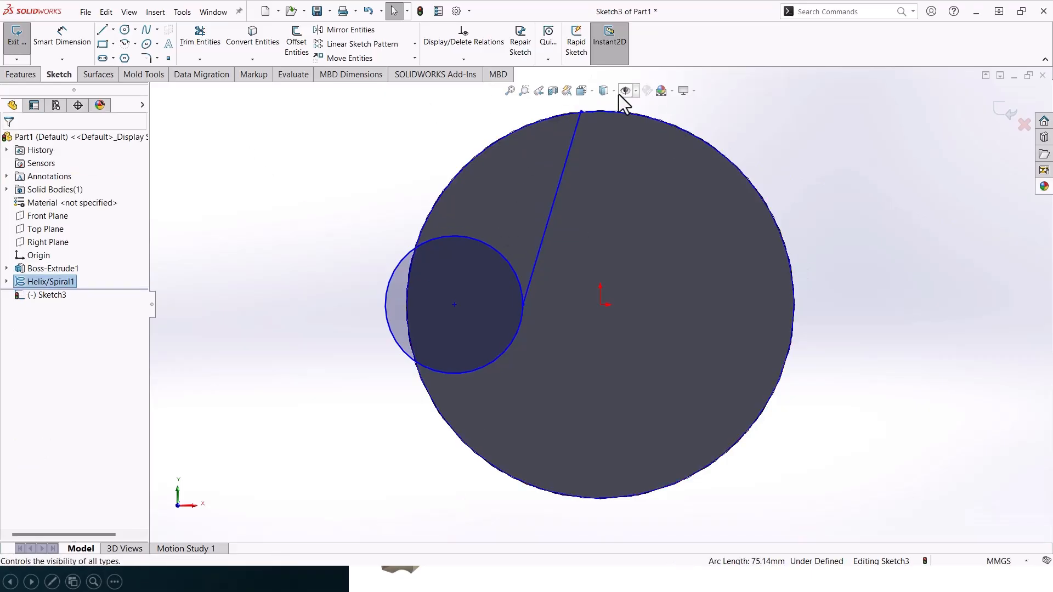
Hide the helix and convert the rod's front circular edge into the sketch
right_click(45, 284)
key("Escape")
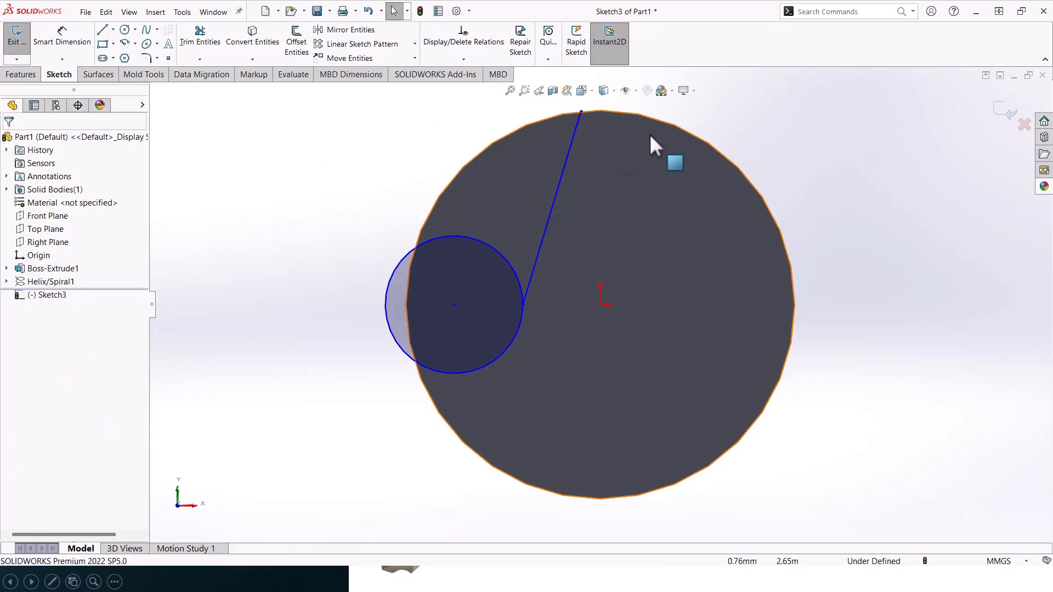
left_click(647, 116)
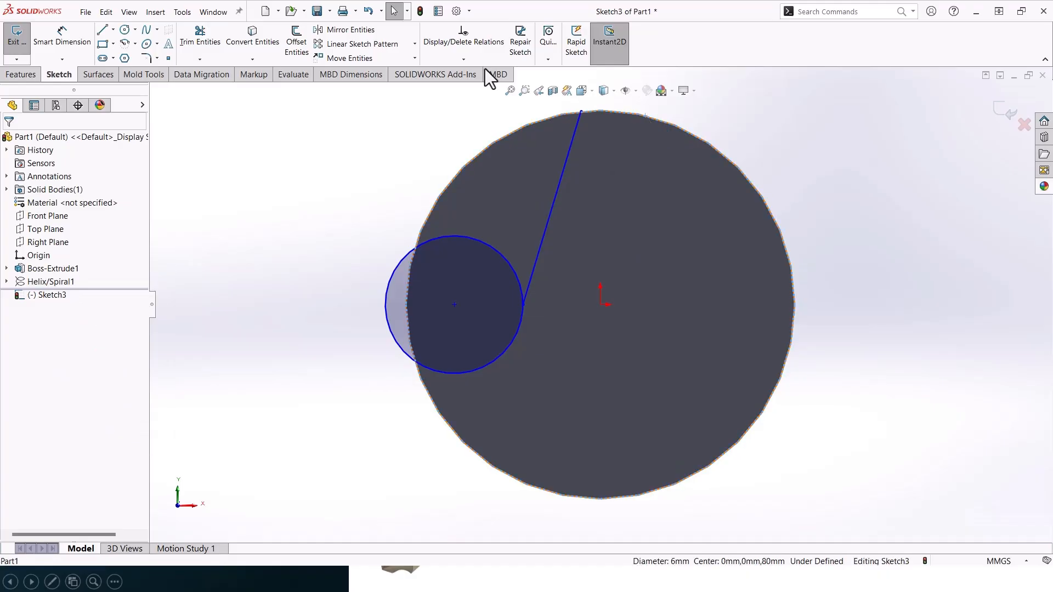
left_click(248, 38)
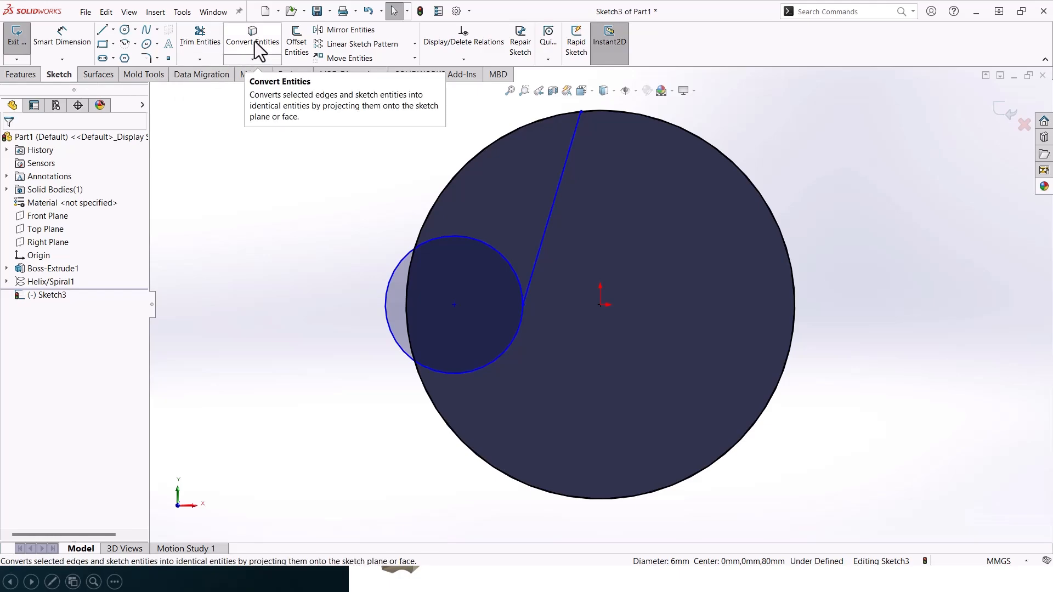
left_click(195, 41)
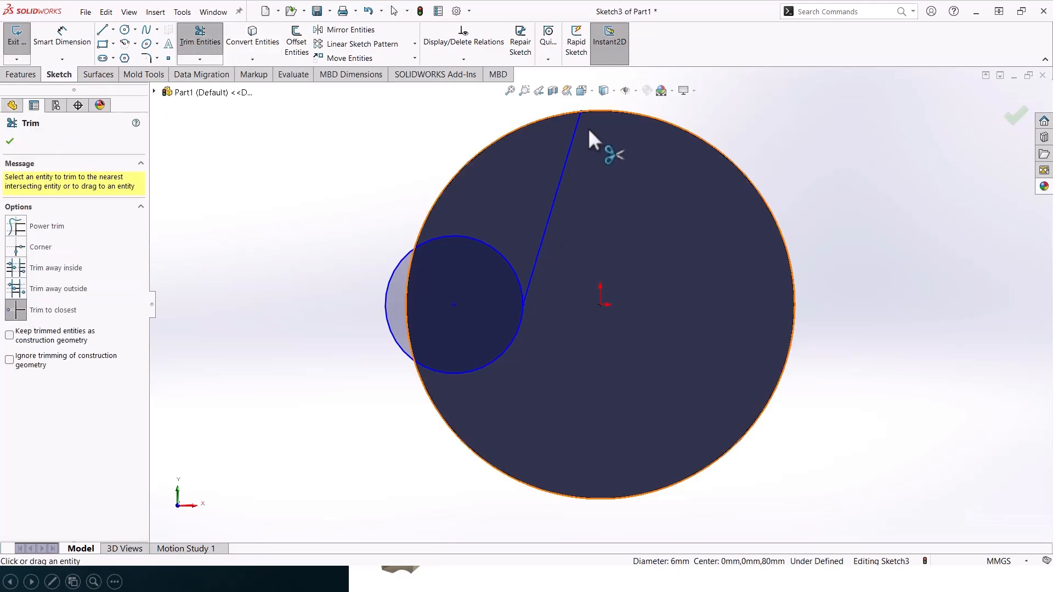
left_click(582, 113)
key("ctrl+z")
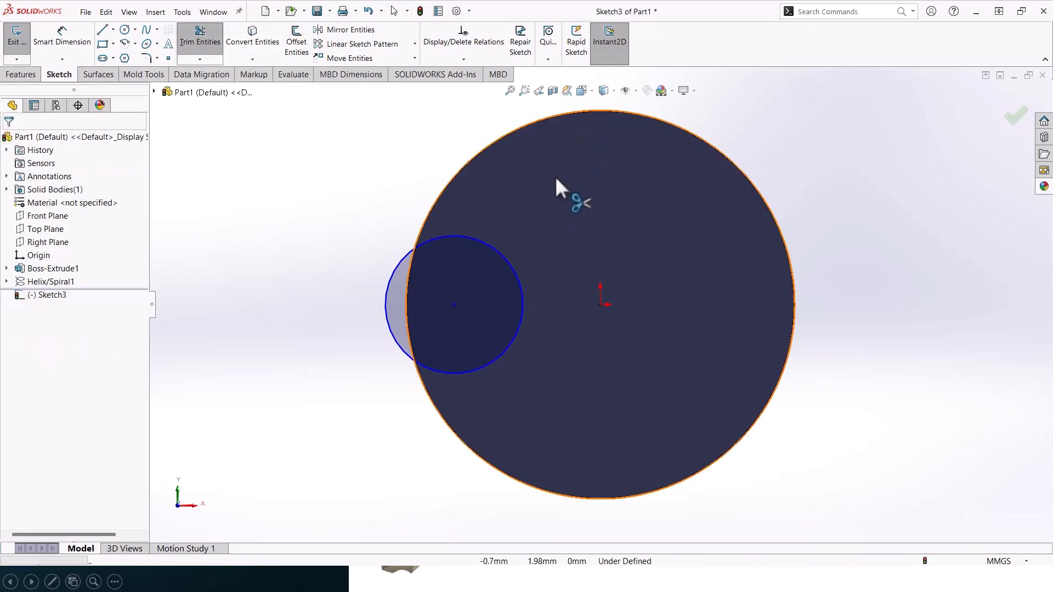
Dimension the slanted line's upper endpoint at 0.5 mm horizontally from the origin
left_click(64, 39)
left_click(582, 112)
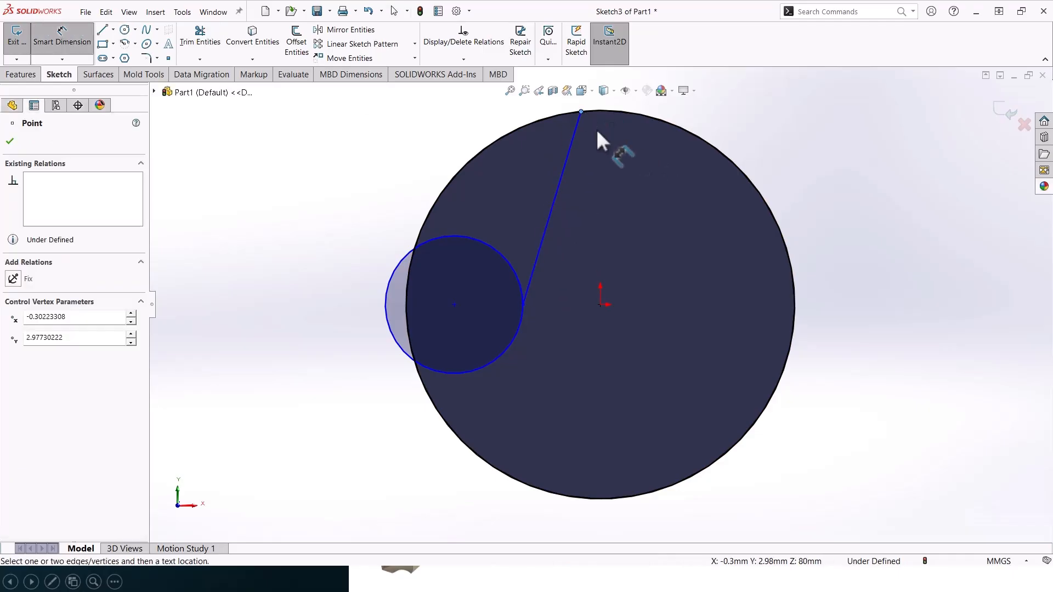
left_click(601, 303)
scroll(580, 127, "up", 3)
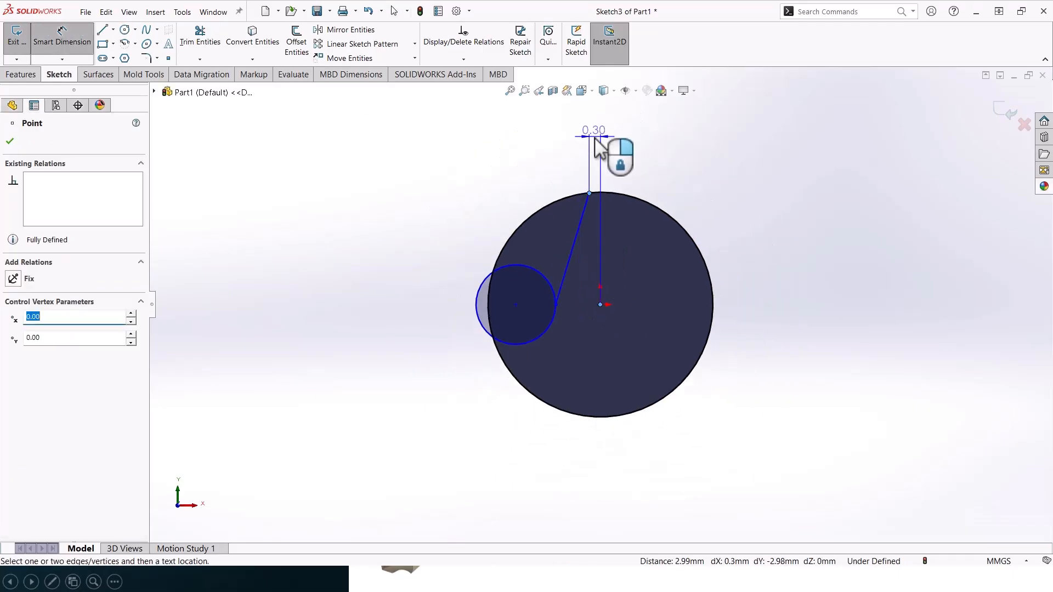
left_click(594, 131)
type("0.5")
key("Return")
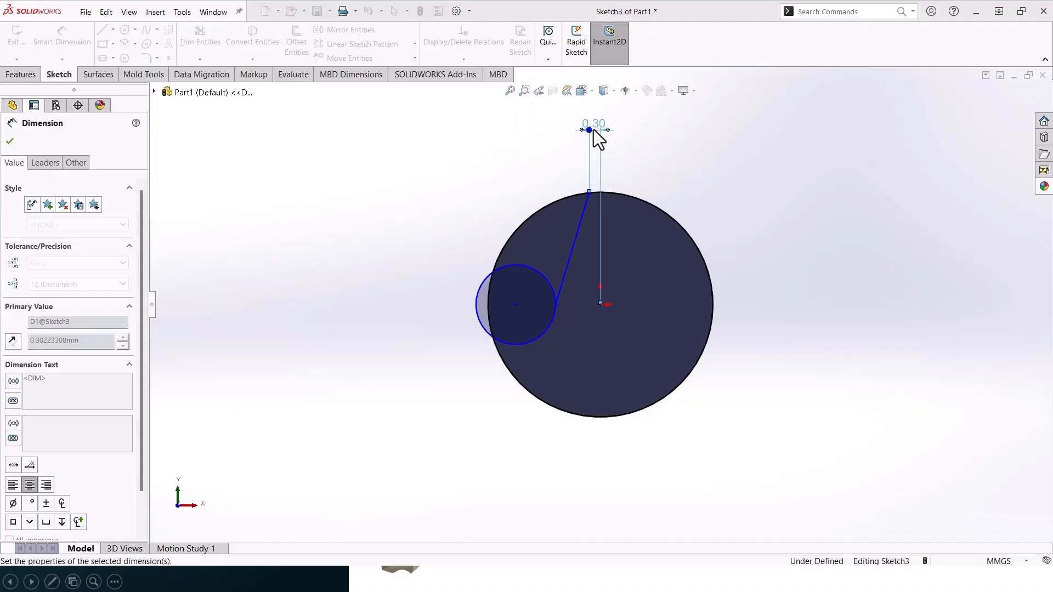
Dimension the small circle with a 2 mm diameter and its centre 2.5 mm horizontally from the origin
left_click(537, 274)
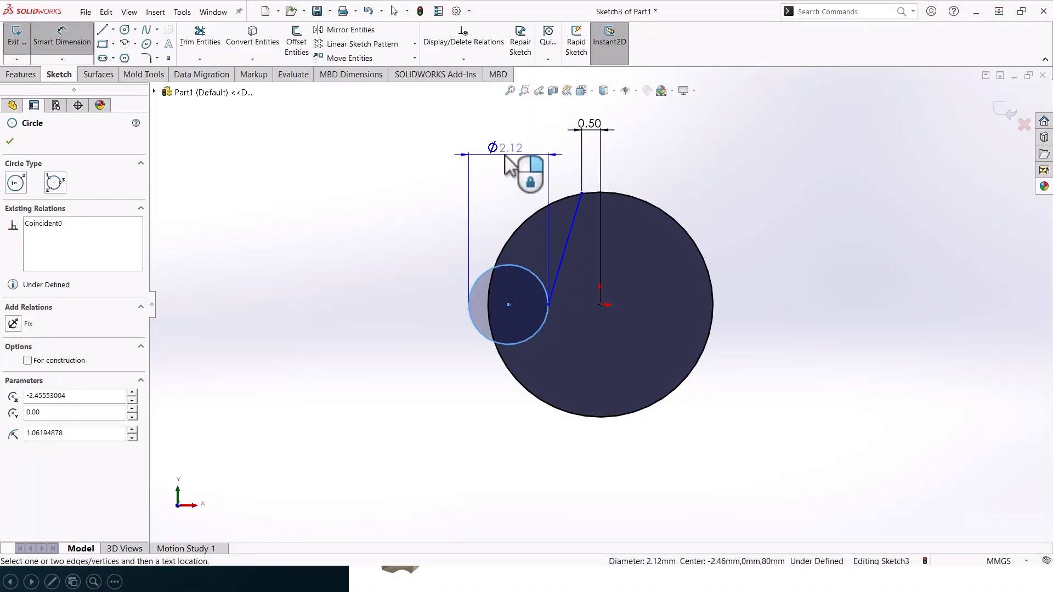
left_click(507, 144)
type("2")
key("Return")
left_click(511, 304)
left_click(601, 306)
left_click(586, 363)
type("2.5")
key("Return")
key("Escape")
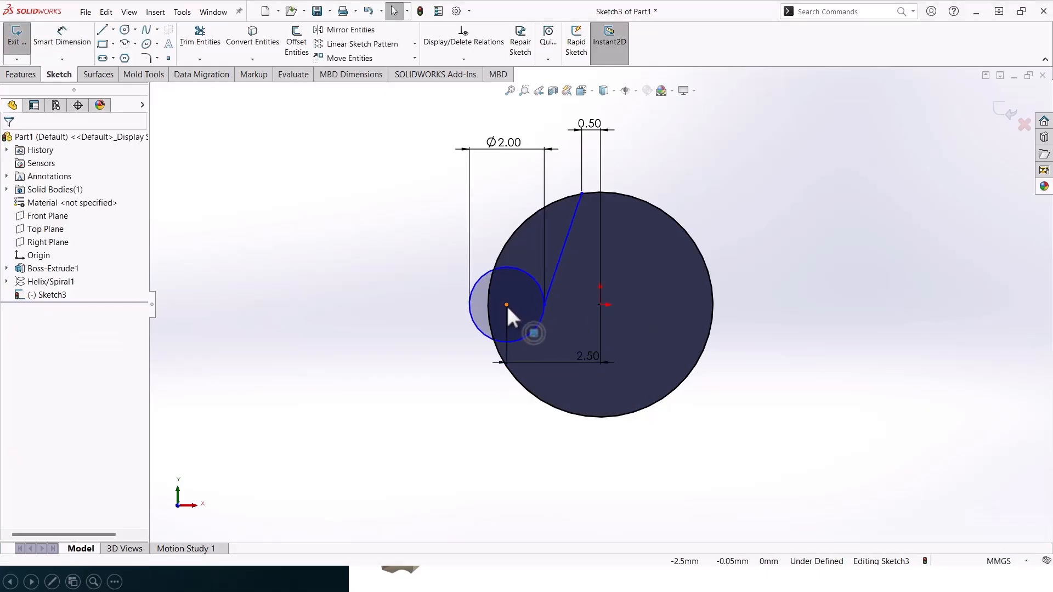
Add a horizontal relation between the small circle's centre and the origin
left_click(507, 305)
left_click(601, 305, "ctrl")
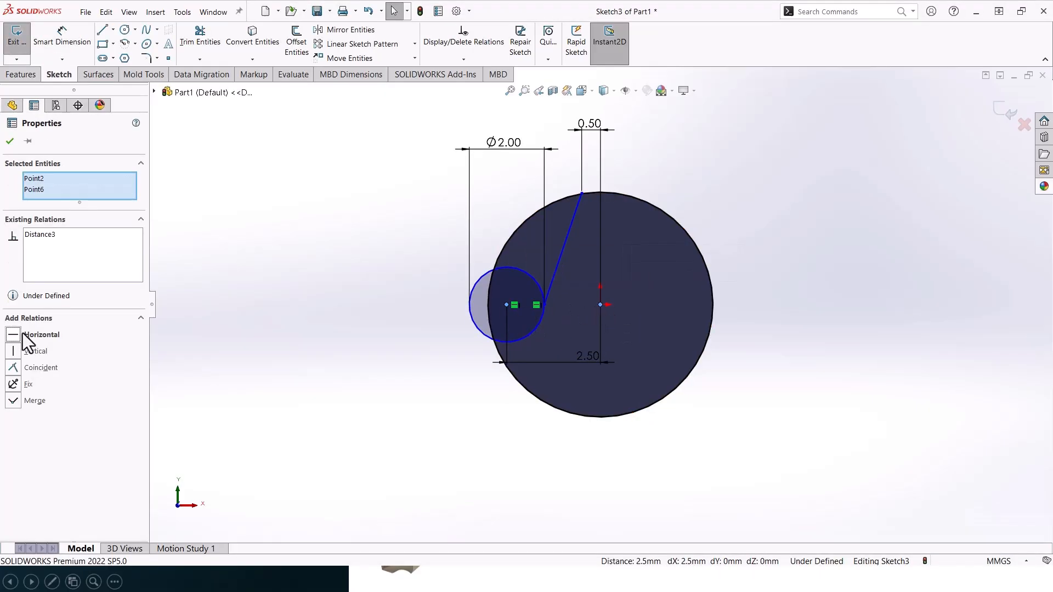
left_click(22, 335)
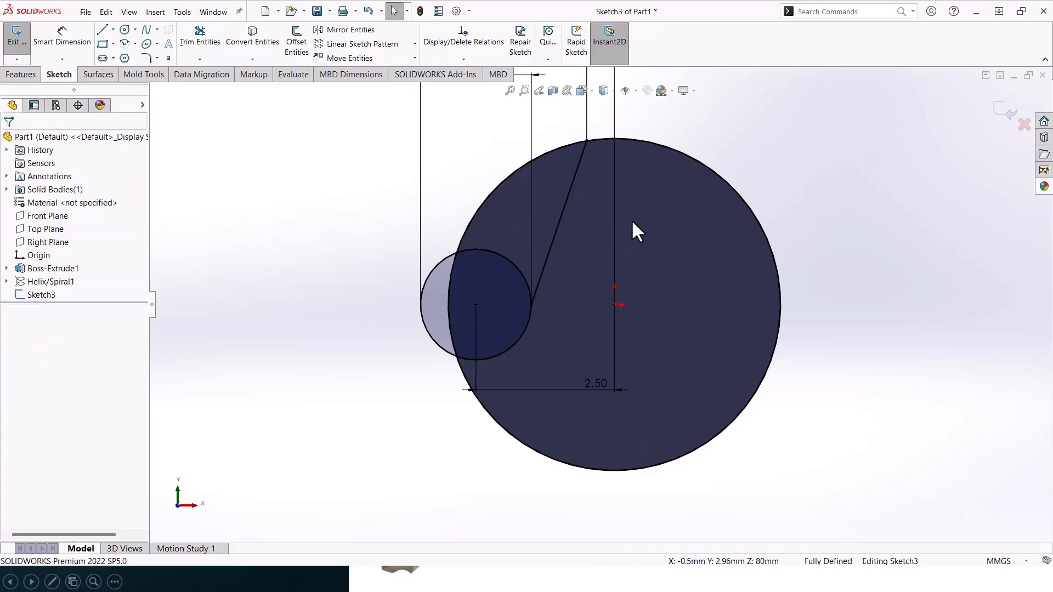
Trim the excess arcs of the rod circle and small circle to leave one closed flute profile, and exit the sketch
scroll(632, 221, "up", 1)
left_click(212, 37)
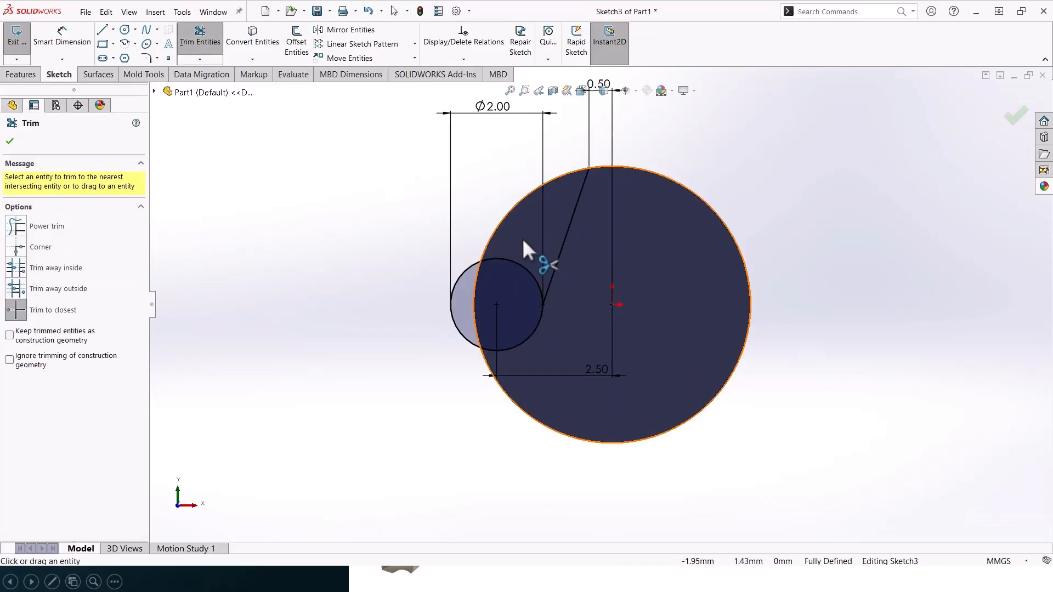
left_click(43, 310)
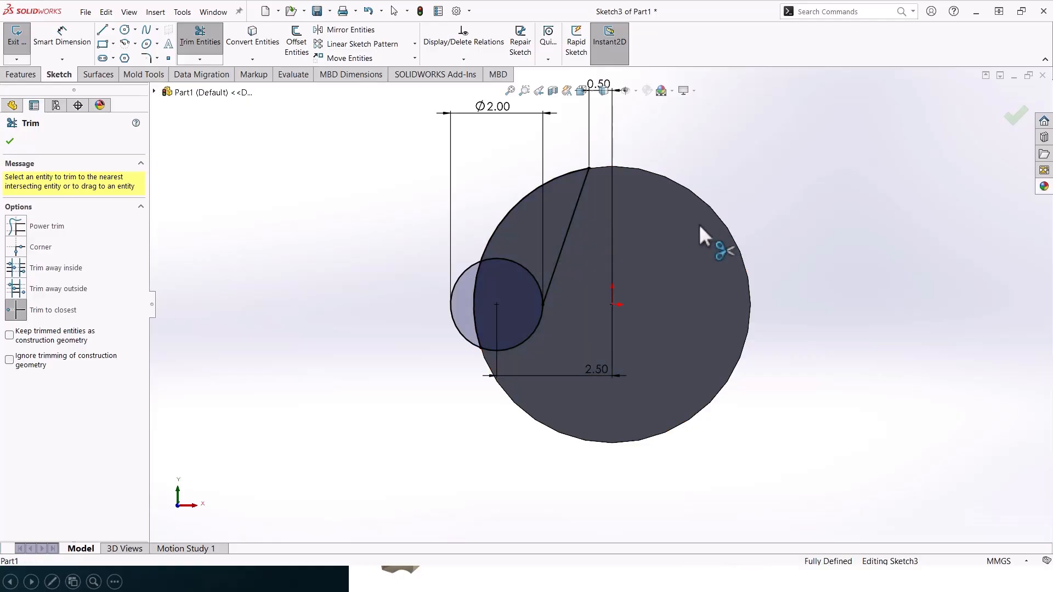
left_click(524, 267)
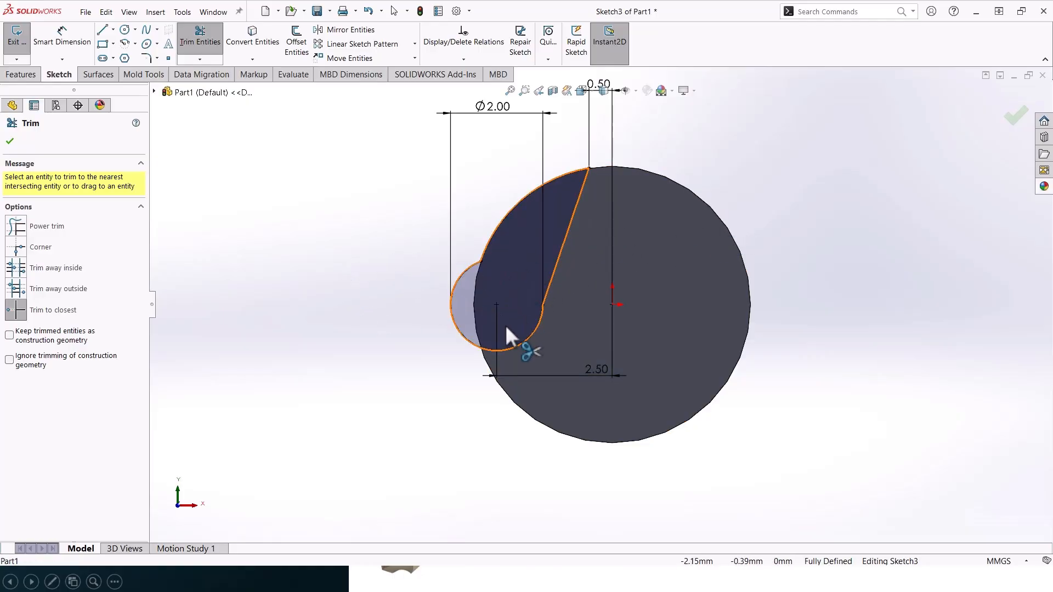
left_click(10, 141)
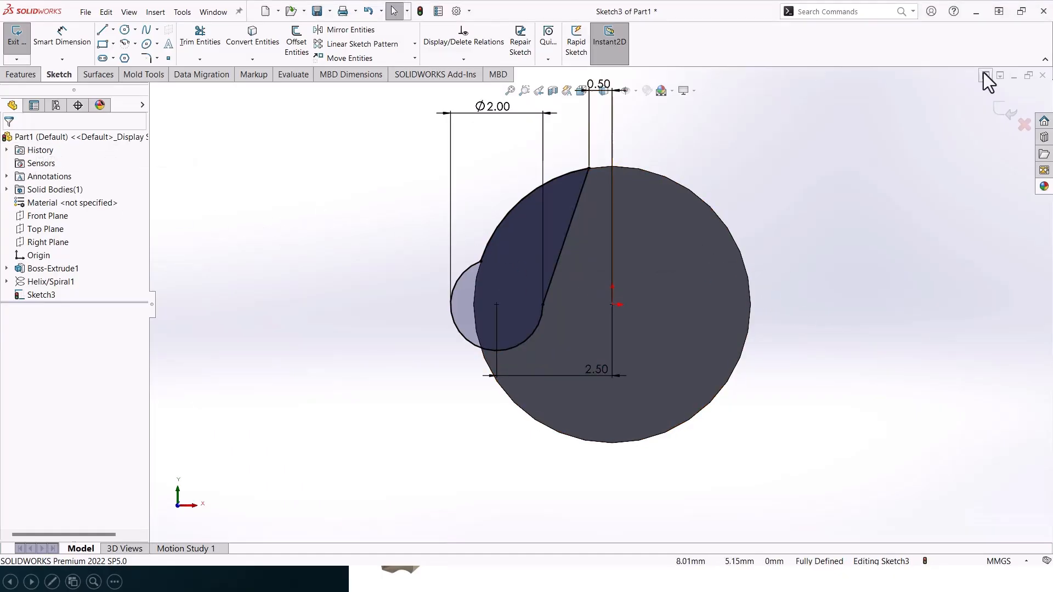
left_click(1000, 111)
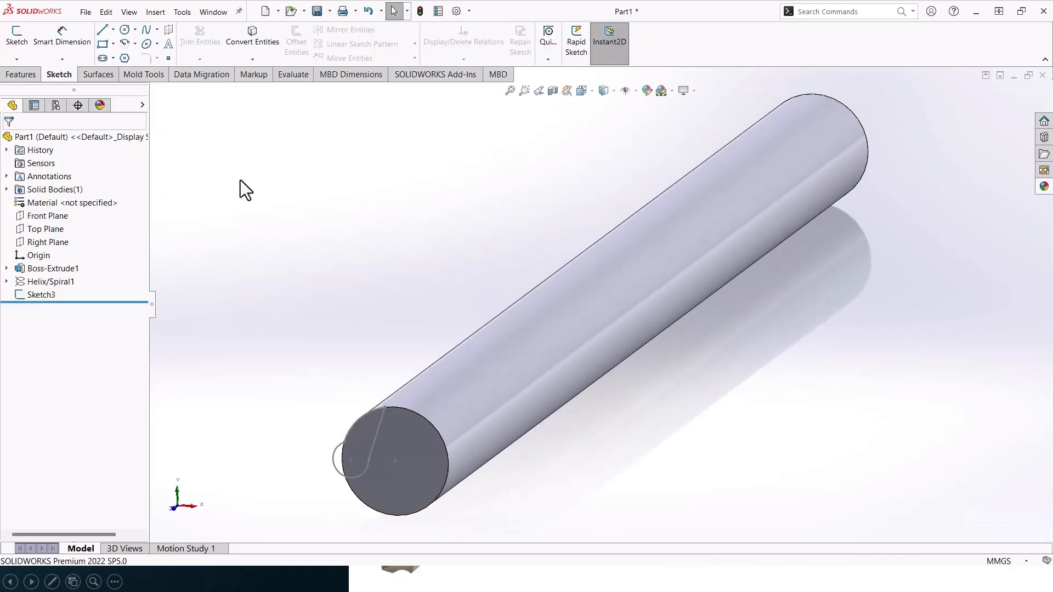
Show the helix and create a swept cut using the flute sketch as profile and the helix as path
left_click(19, 80)
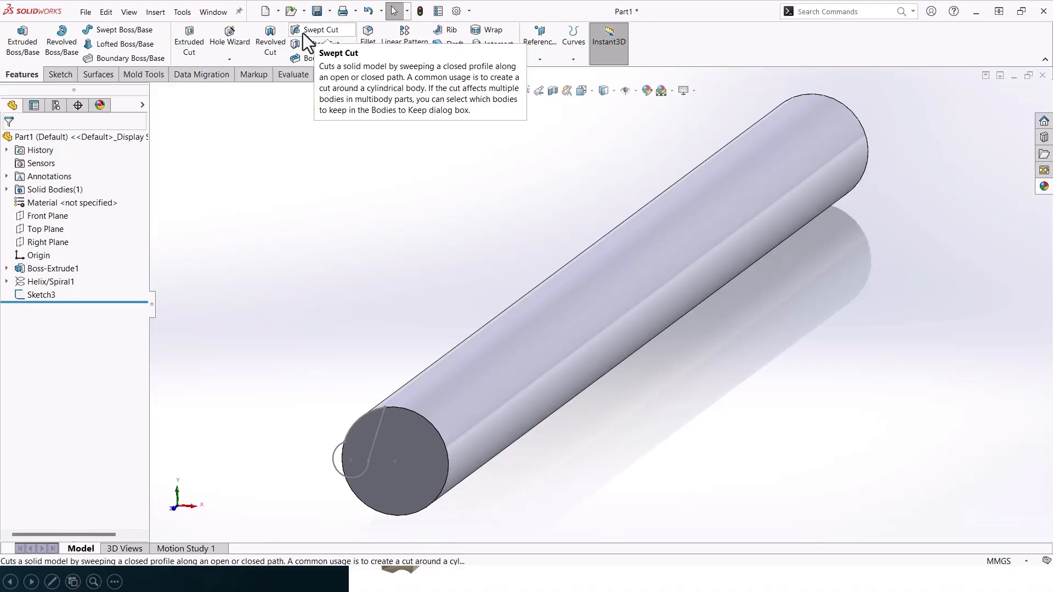
left_click(44, 282)
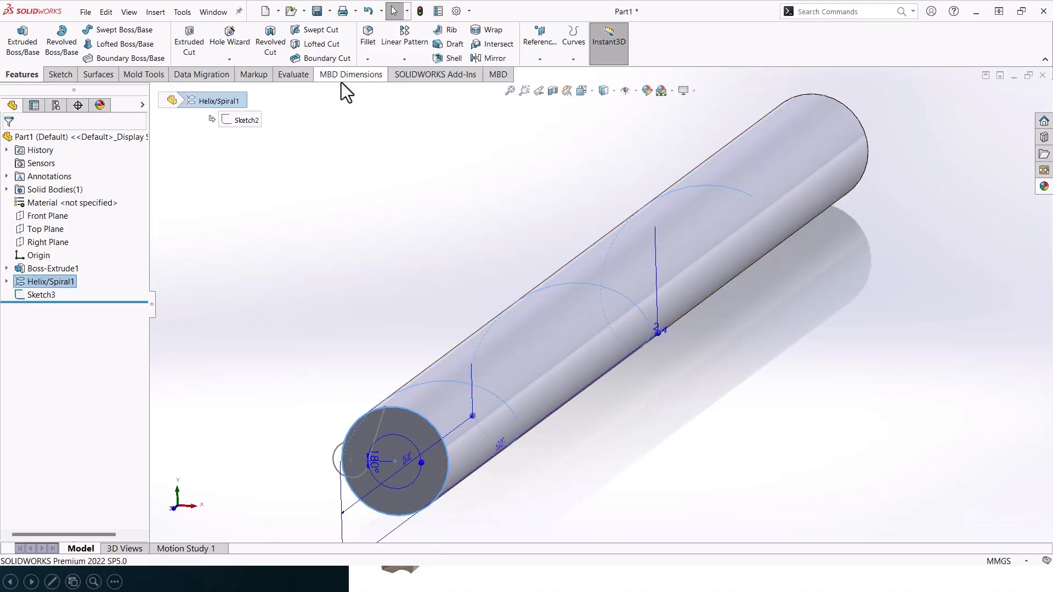
left_click(327, 124)
left_click(316, 32)
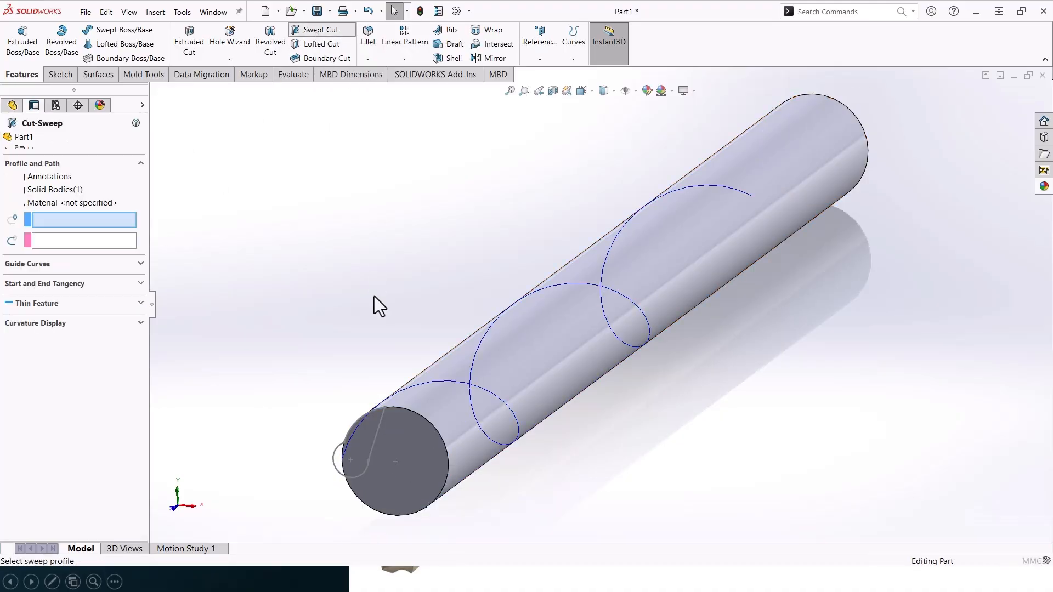
left_click(334, 457)
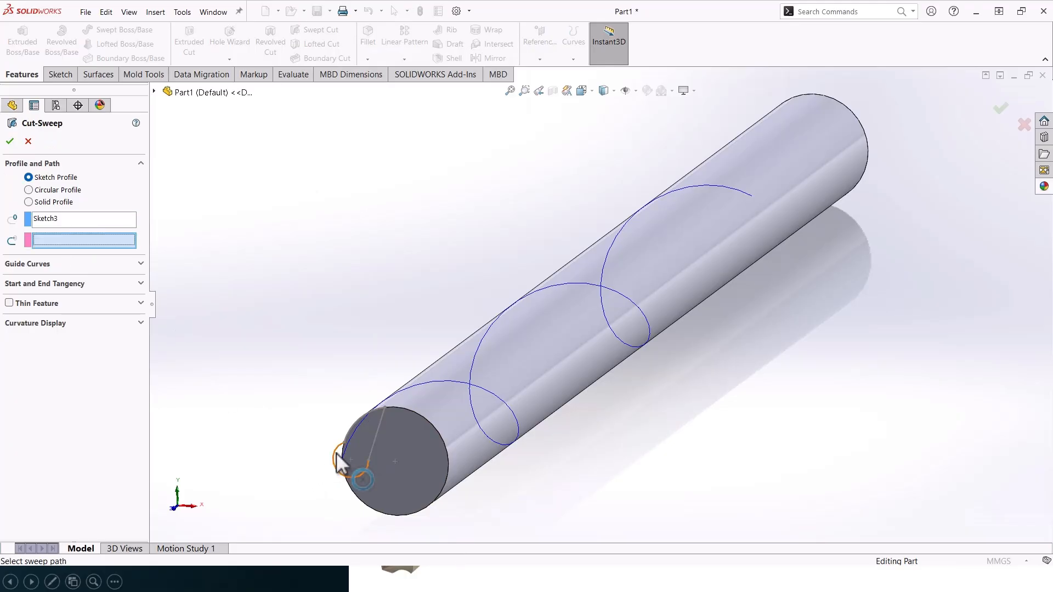
left_click(426, 382)
middle_click_drag(438, 381, 438, 301)
key("ctrl+7")
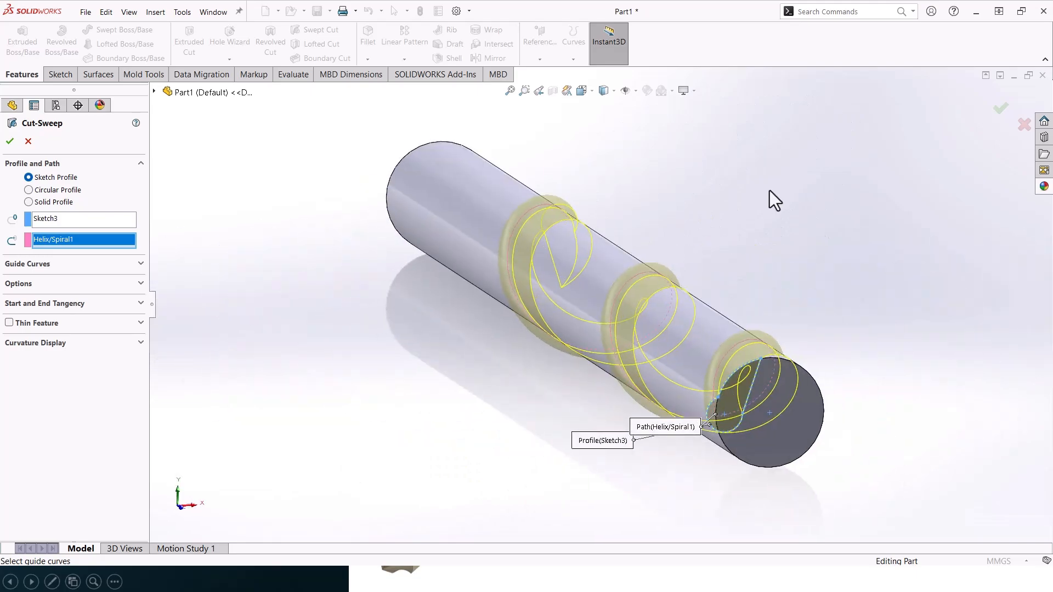
left_click(1000, 110)
Create a circular pattern of the swept flute cut about the rod's rear circular edge, with 2 equally spaced instances over 360 degrees
middle_click_drag(777, 239, 502, 243)
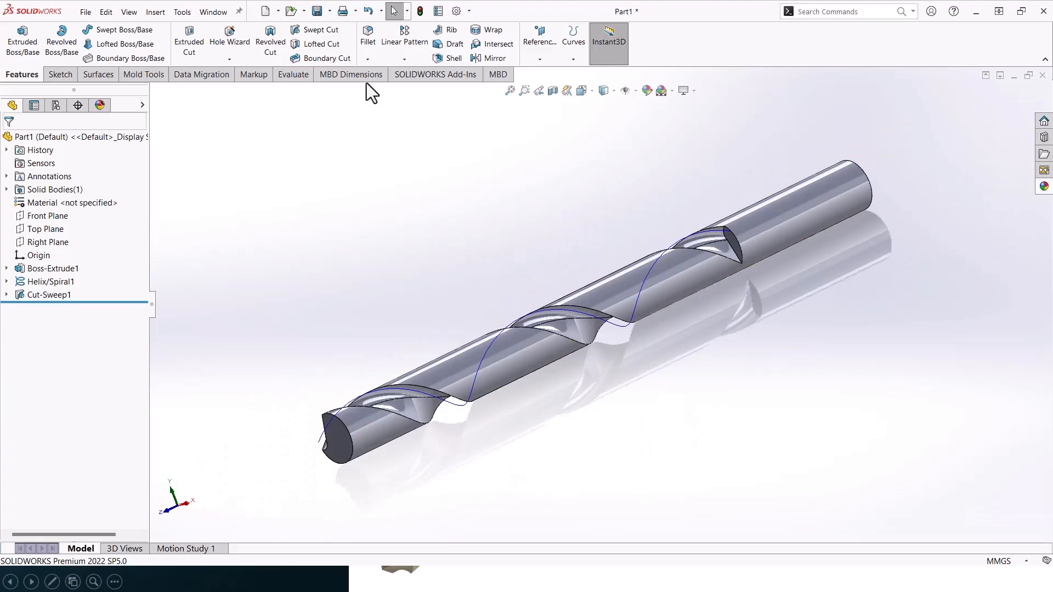
left_click(414, 61)
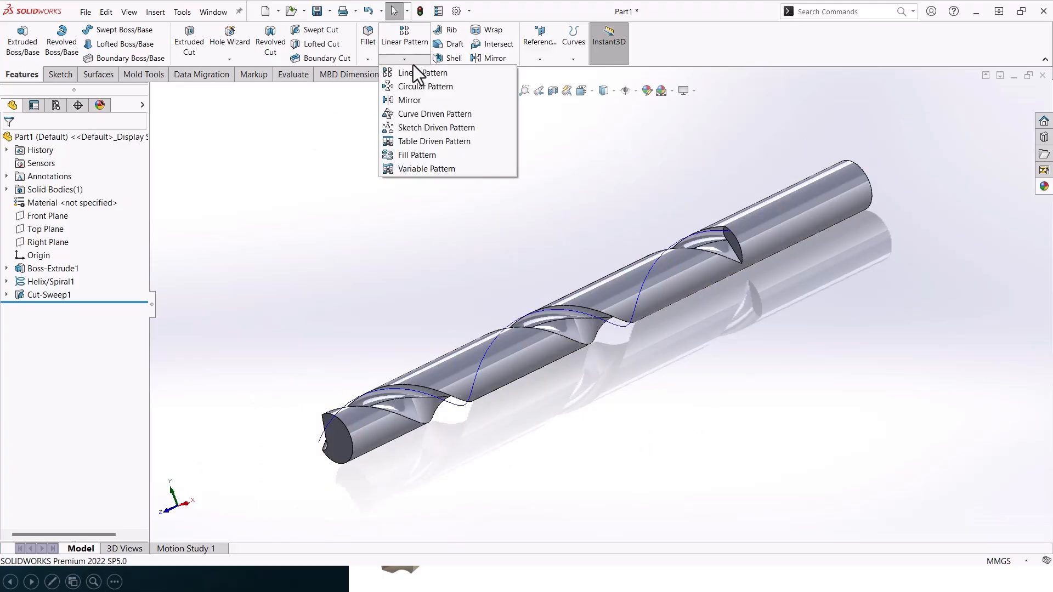
left_click(416, 89)
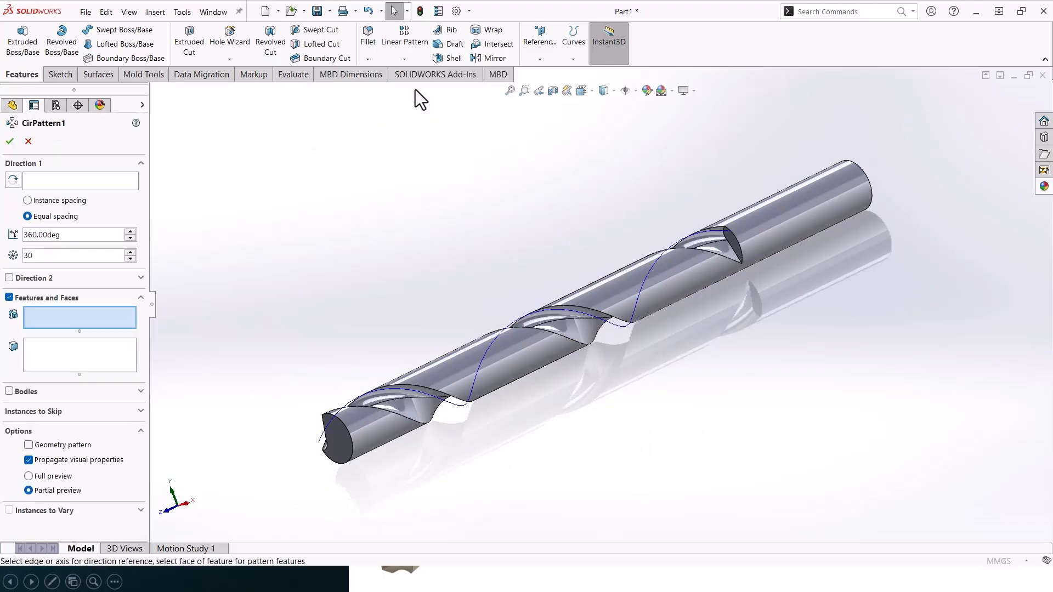
left_click(797, 197)
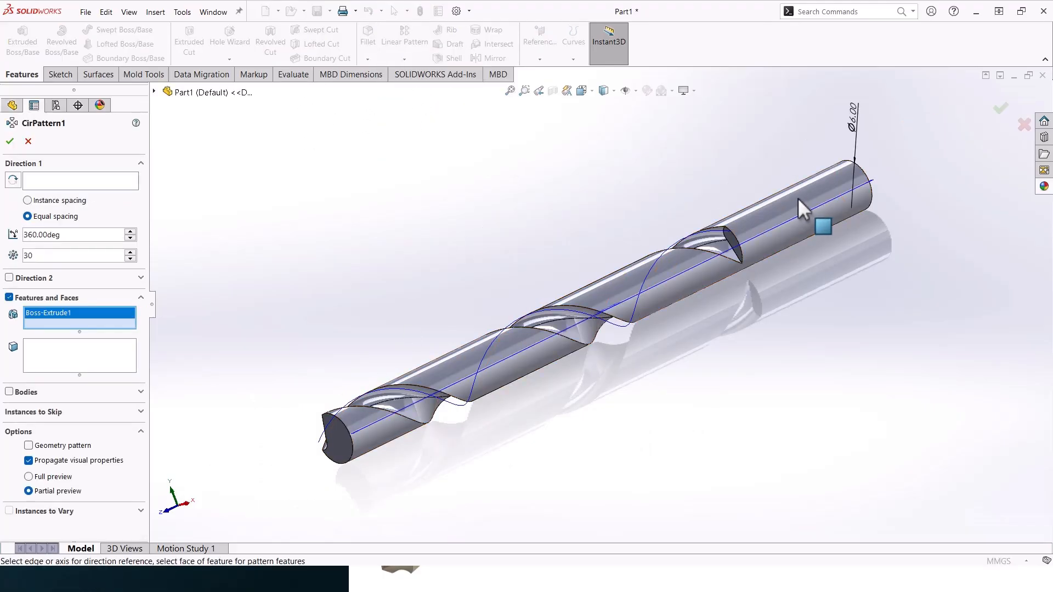
right_click(80, 312)
left_click(104, 317)
left_click(68, 181)
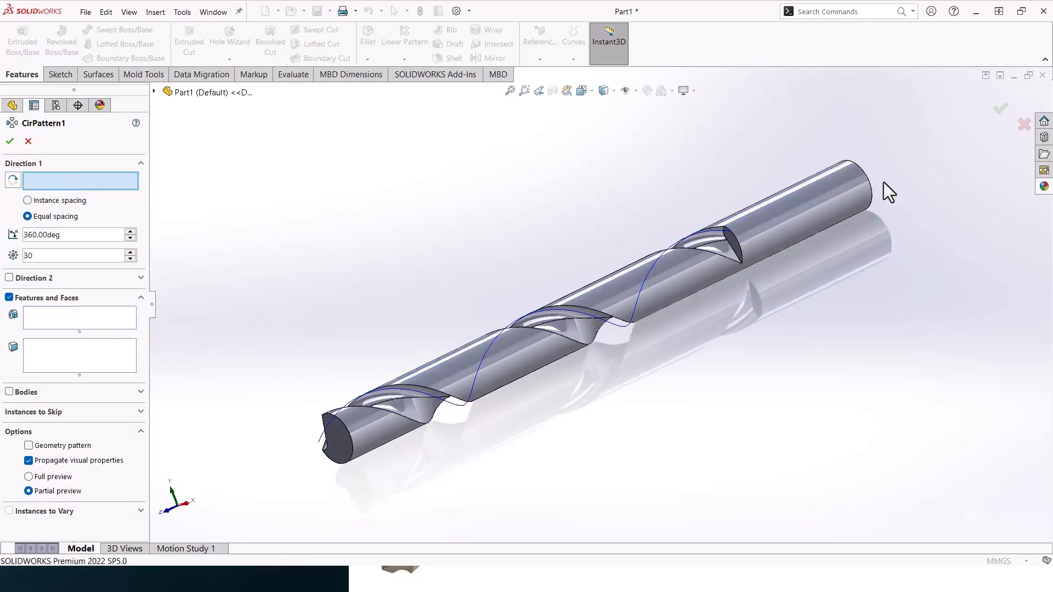
left_click(868, 178)
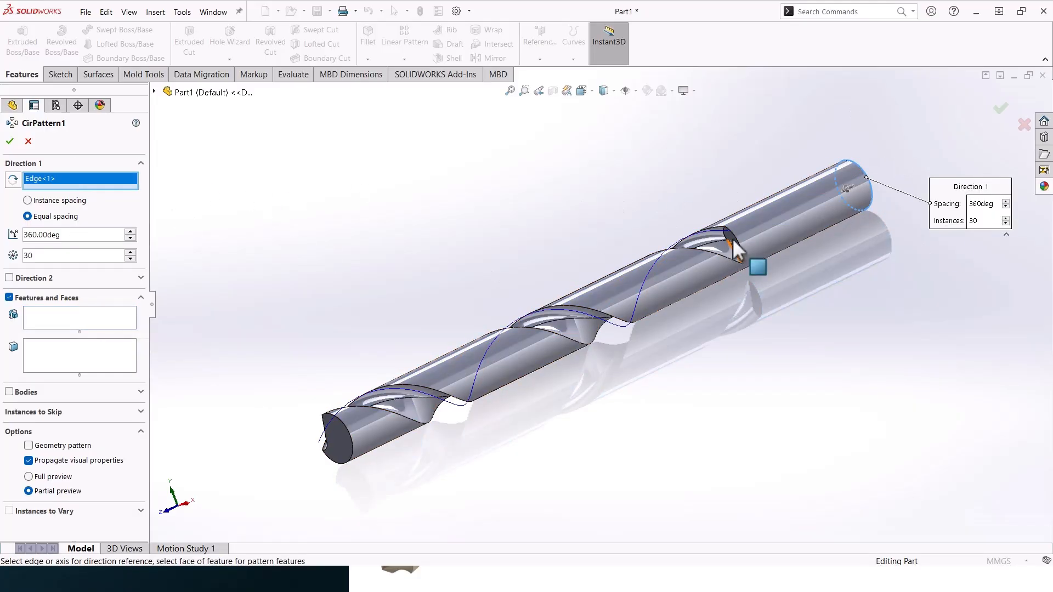
left_click(423, 412)
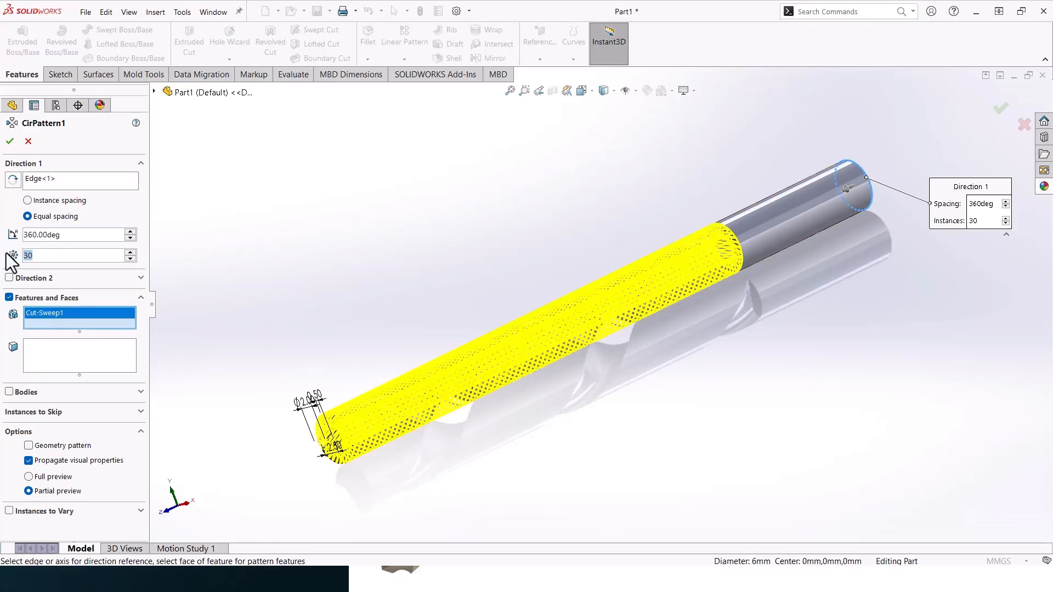
type("2")
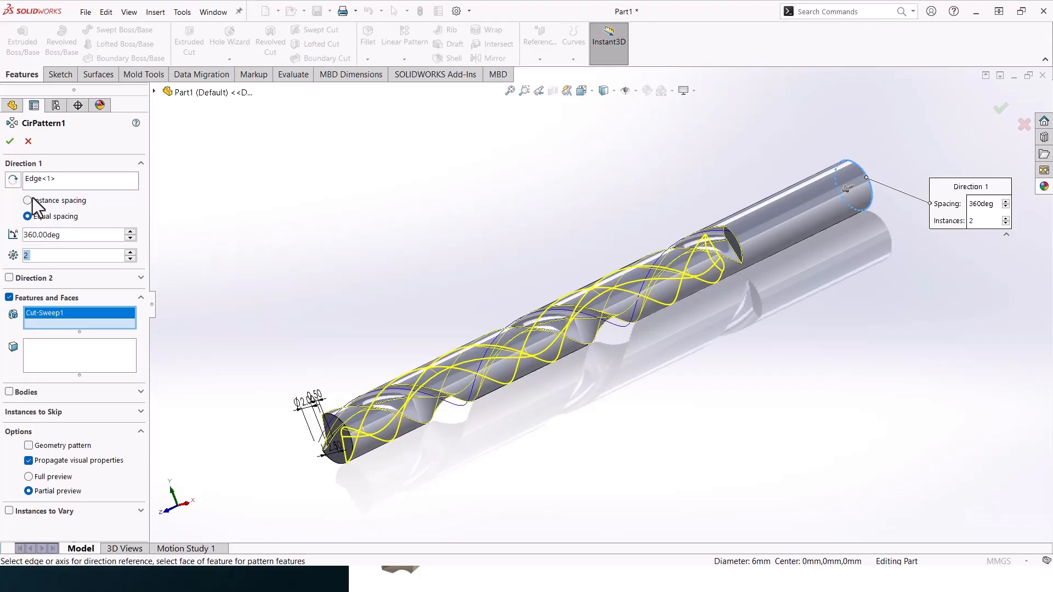
left_click(10, 142)
Sketch a closed four-sided line profile on the Top Plane at the fluted end, sloping from the outer edge and extending about 0.9 mm beyond the end face
middle_click_drag(550, 315, 609, 429)
scroll(609, 429, "down", 5)
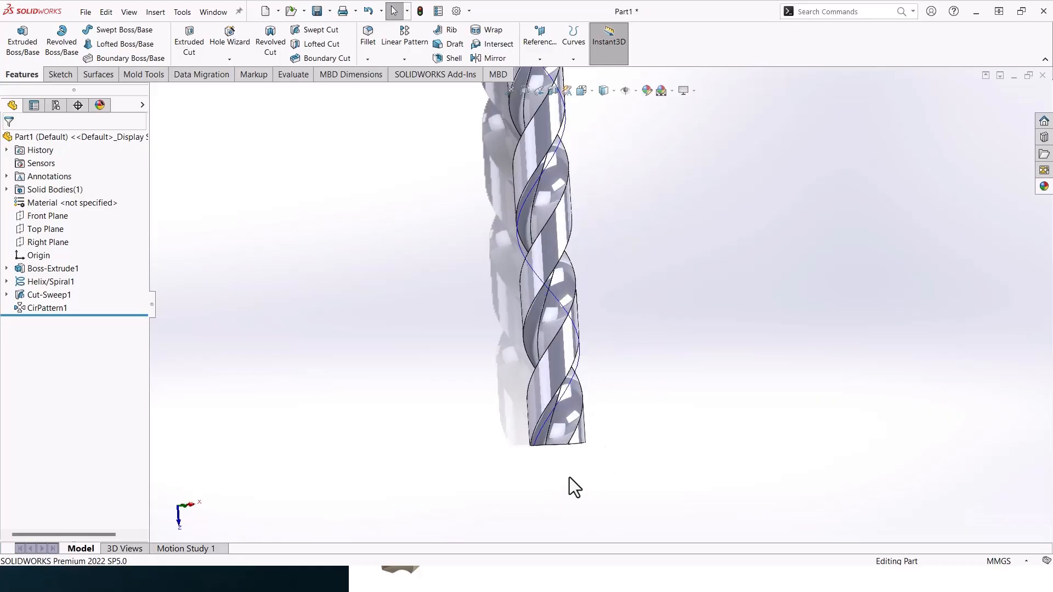
left_click(49, 229)
left_click(98, 213)
scroll(595, 447, "down", 4)
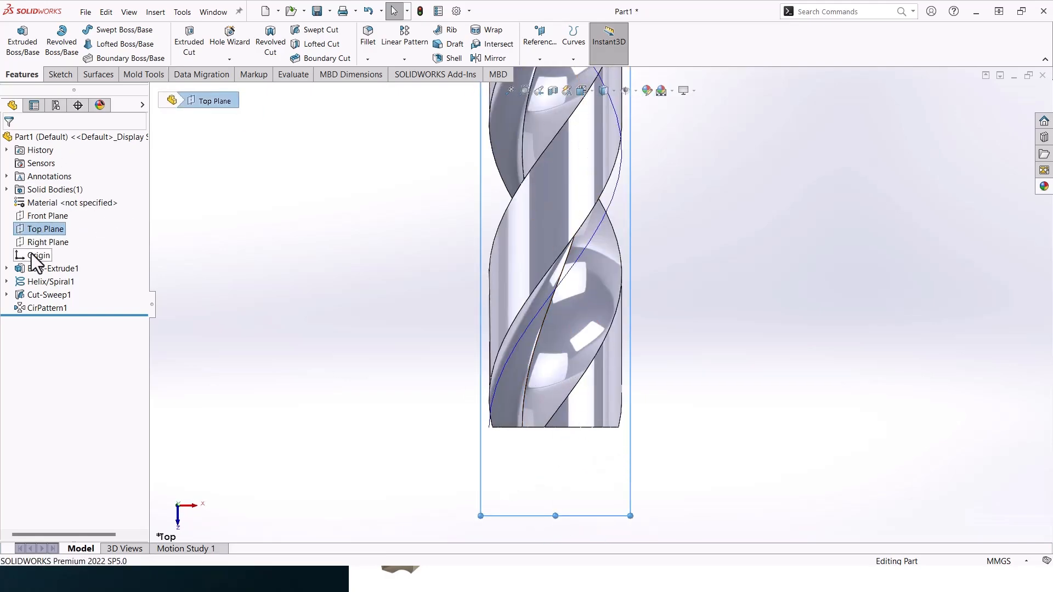
left_click(55, 74)
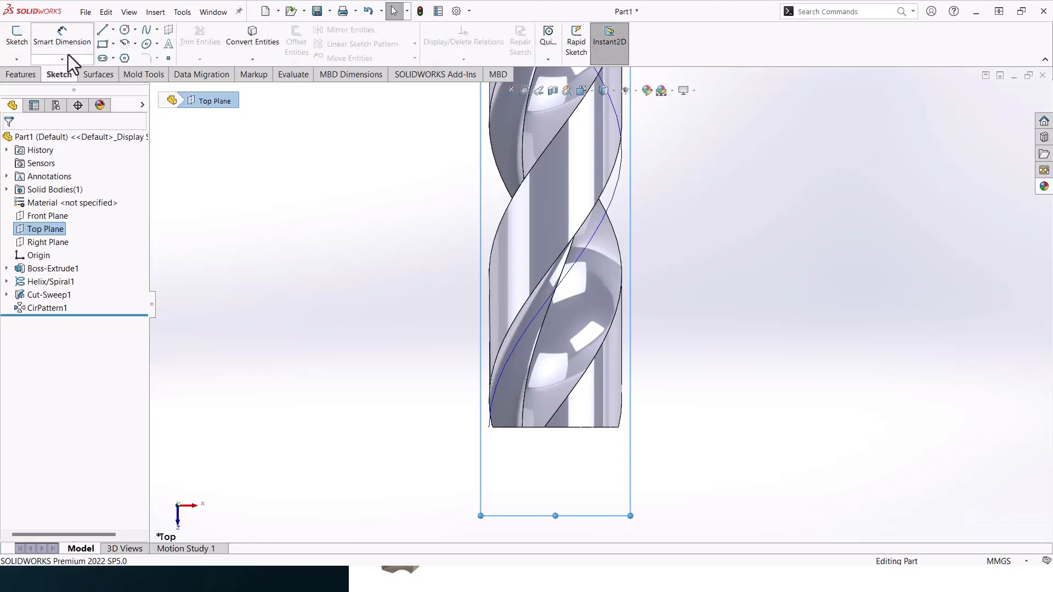
left_click(103, 30)
scroll(658, 447, "down", 3)
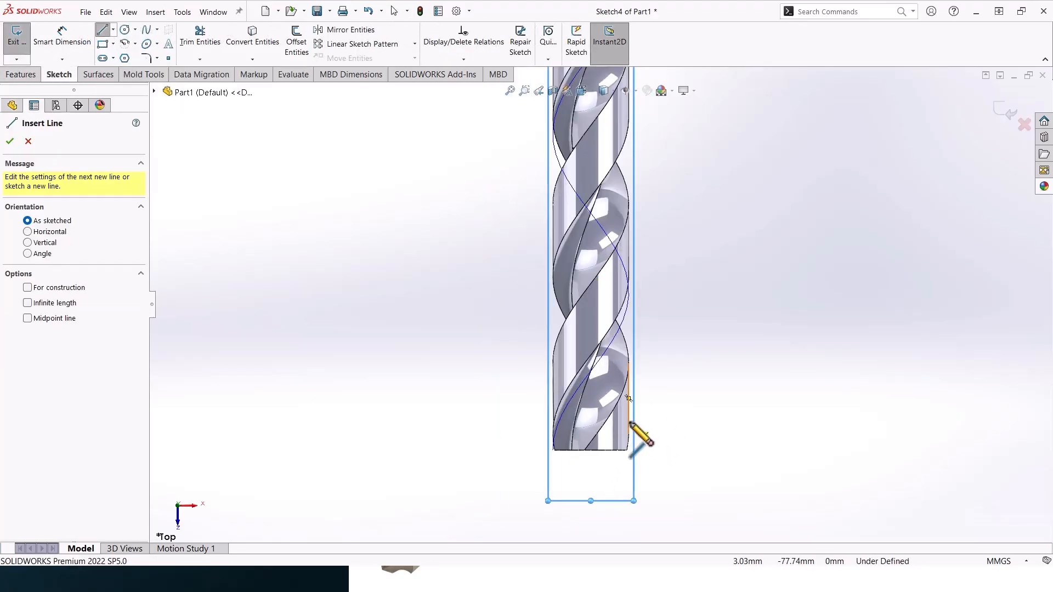
left_click(629, 421)
scroll(604, 436, "down", 3)
left_click(581, 409)
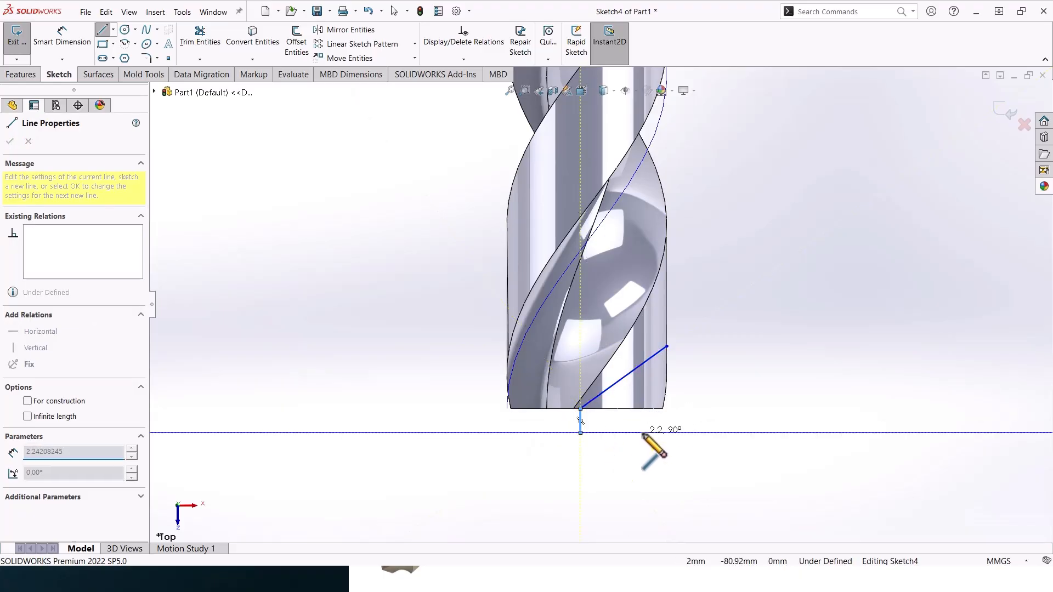
left_click(666, 433)
left_click(666, 347)
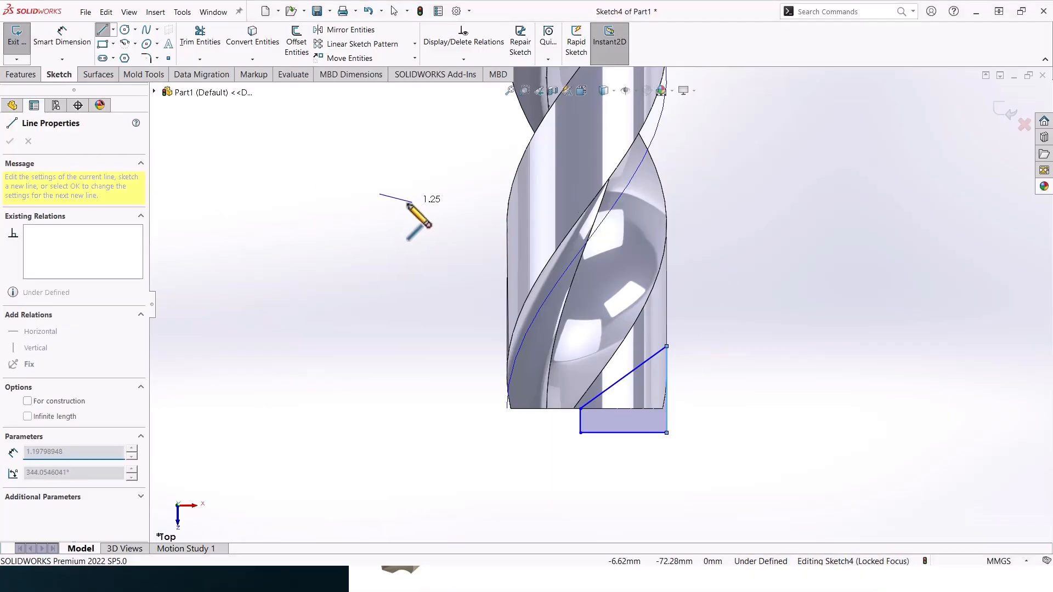
key("Escape")
Dimension the angle between the profile's sloping line and its lower horizontal line at 30 degrees
left_click(75, 51)
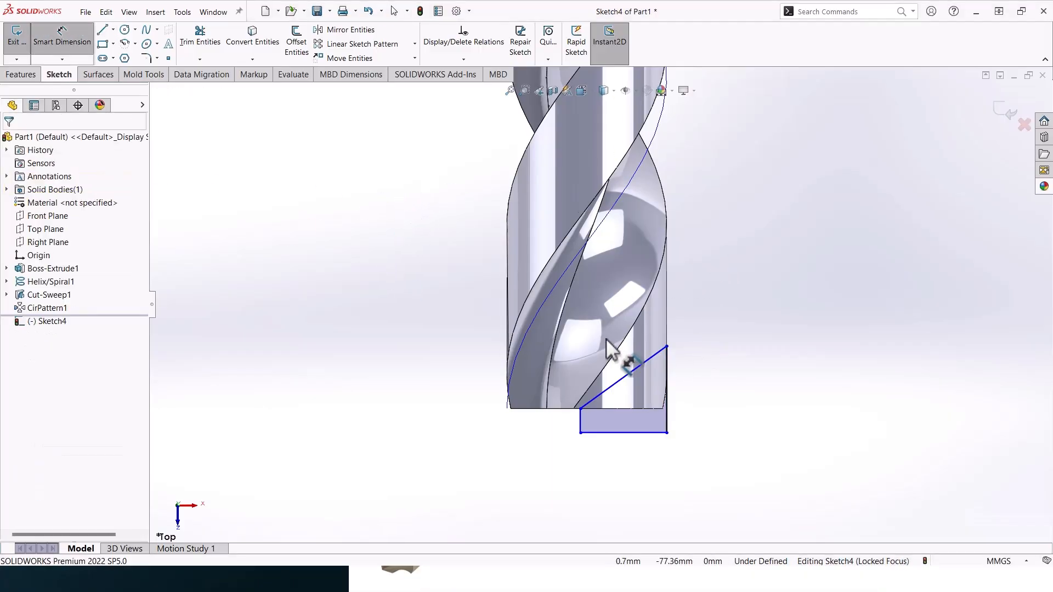
left_click(631, 373)
left_click(643, 433)
left_click(715, 402)
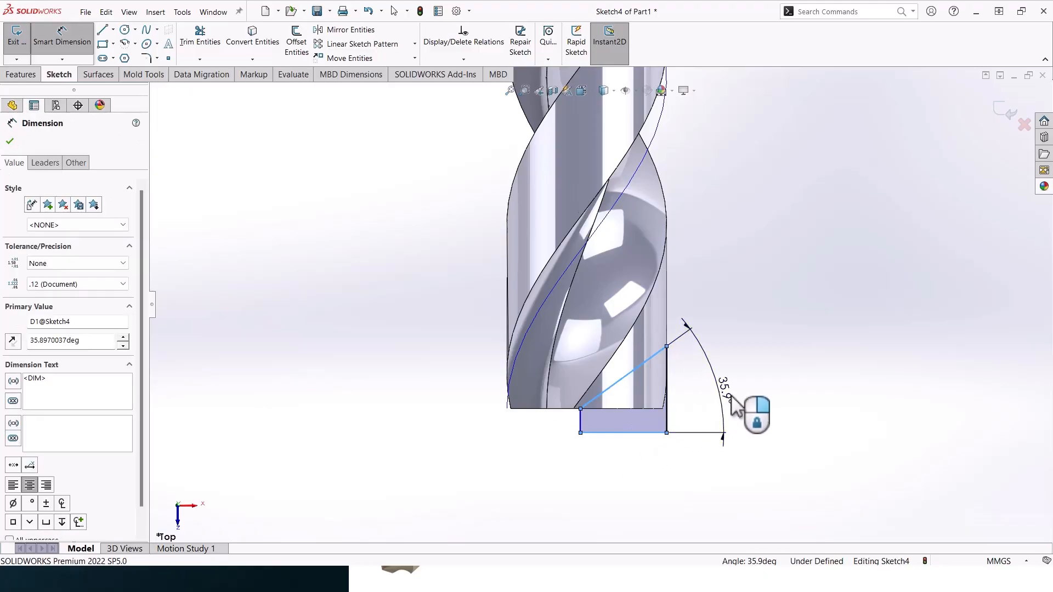
type("30")
key("Return")
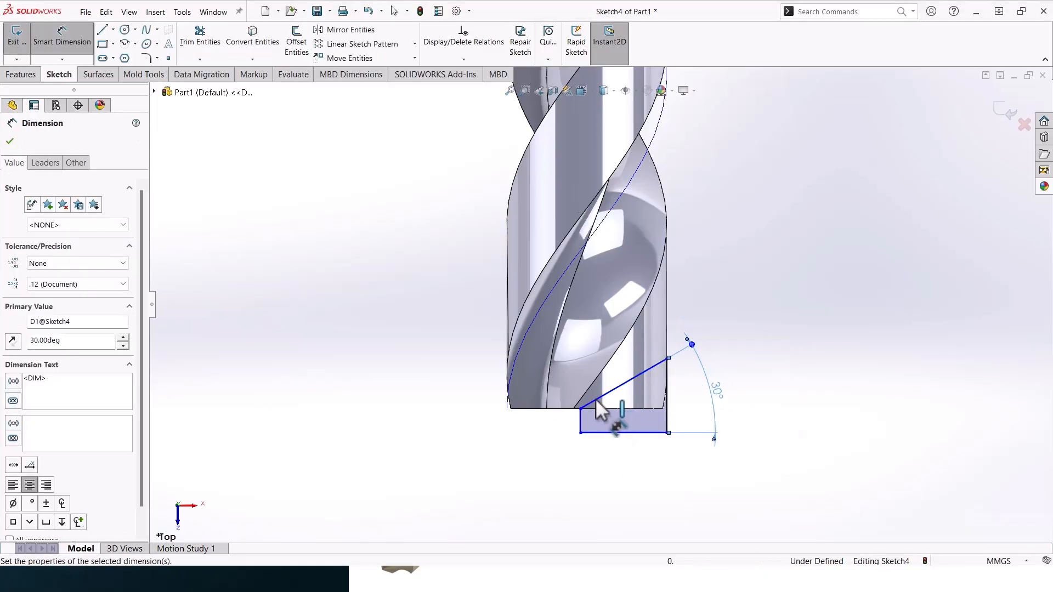
left_click(580, 409)
scroll(598, 318, "up", 9)
scroll(599, 239, "up", 4)
scroll(603, 170, "down", 7)
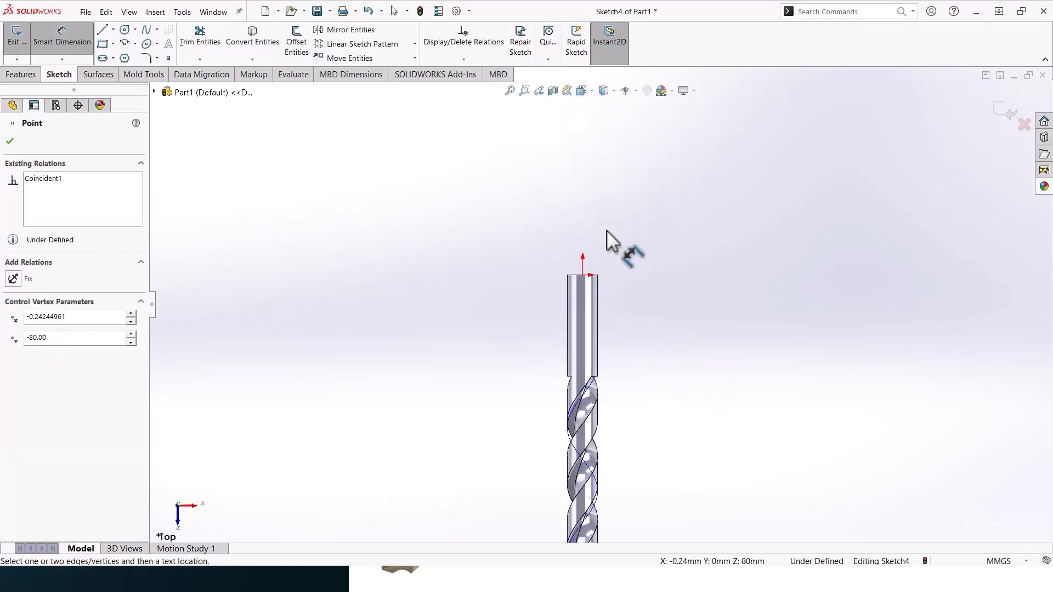
left_click(584, 277)
scroll(587, 308, "up", 7)
scroll(591, 409, "down", 5)
scroll(589, 269, "down", 5)
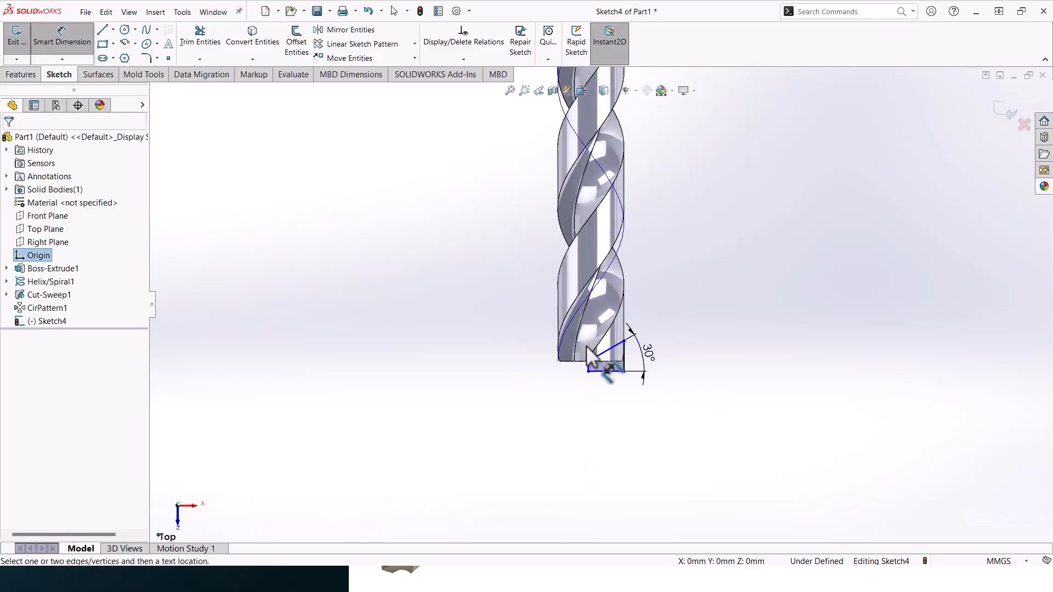
left_click(592, 373)
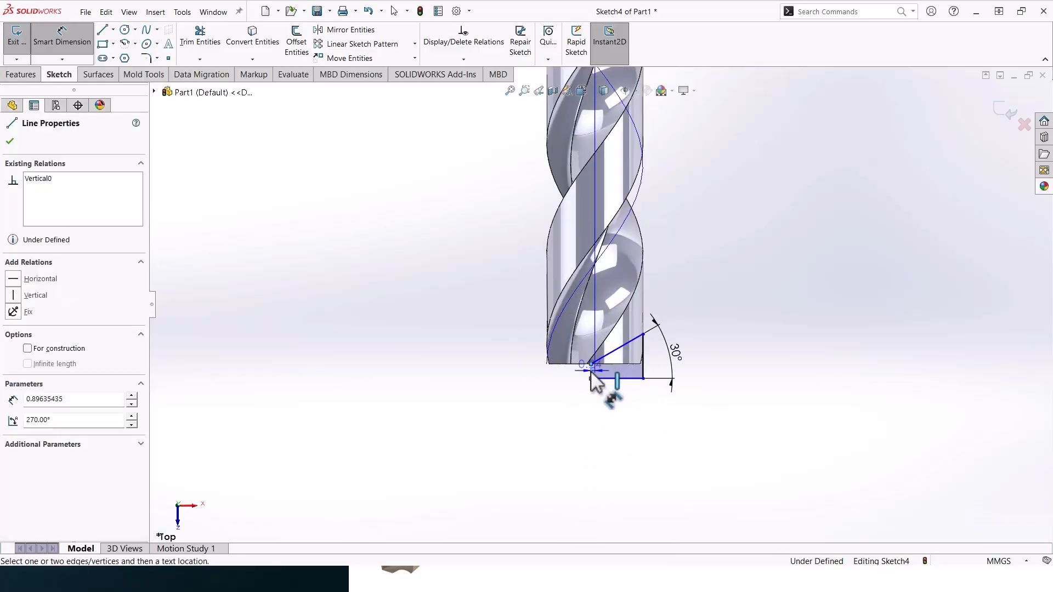
key("Escape")
key("Escape")
Make the profile's short inner vertical line coincident with the origin
left_click(592, 370)
scroll(598, 233, "up", 7)
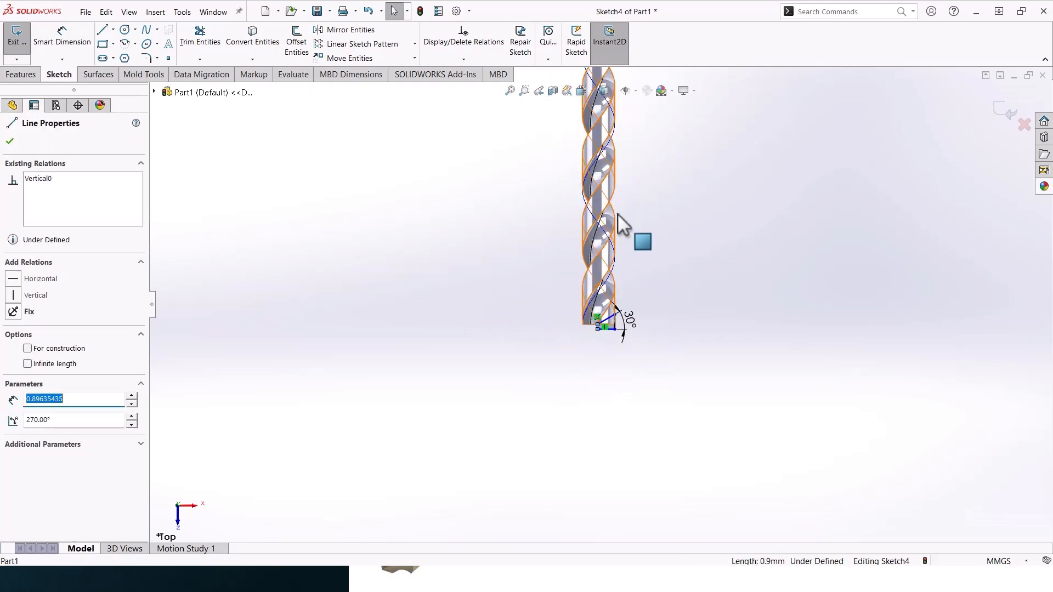
scroll(628, 176, "down", 2)
left_click(572, 229, "ctrl")
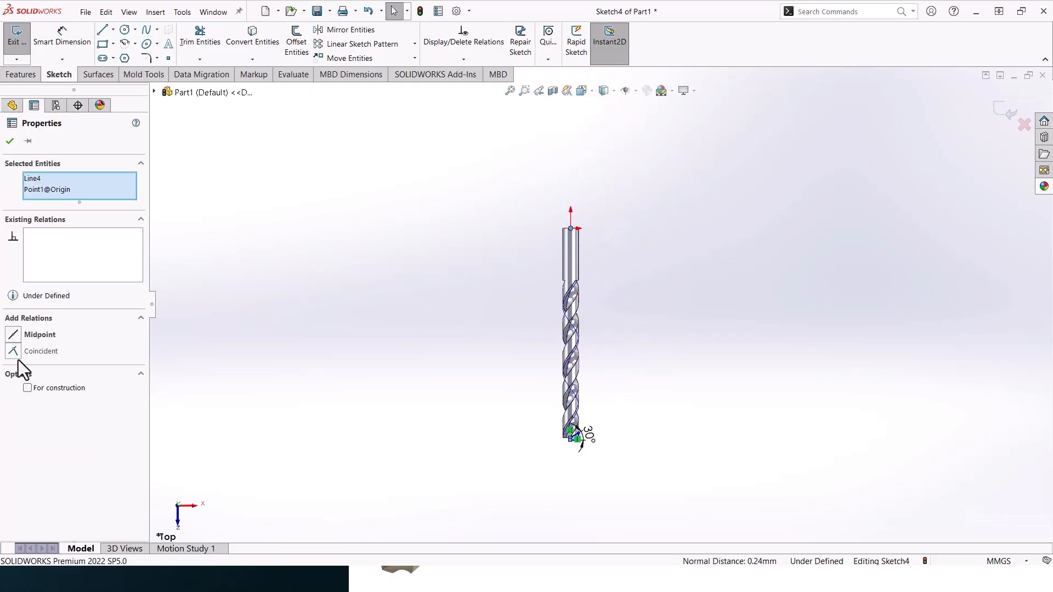
left_click(611, 381)
scroll(577, 430, "down", 10)
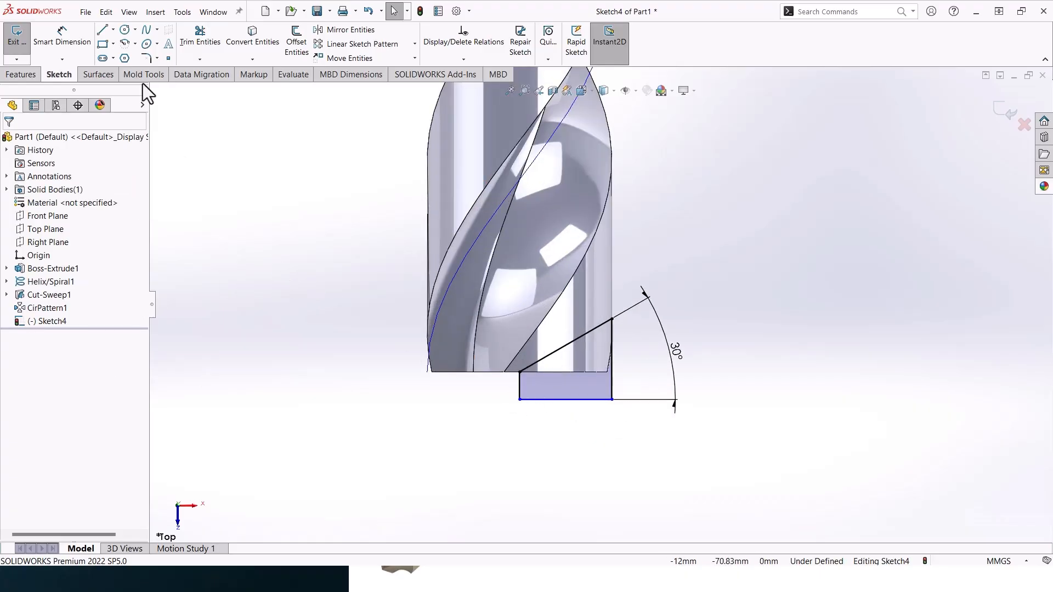
Dimension the profile's short inner vertical line and set its length to 1 mm
left_click(65, 43)
left_click(519, 384)
left_click(476, 386)
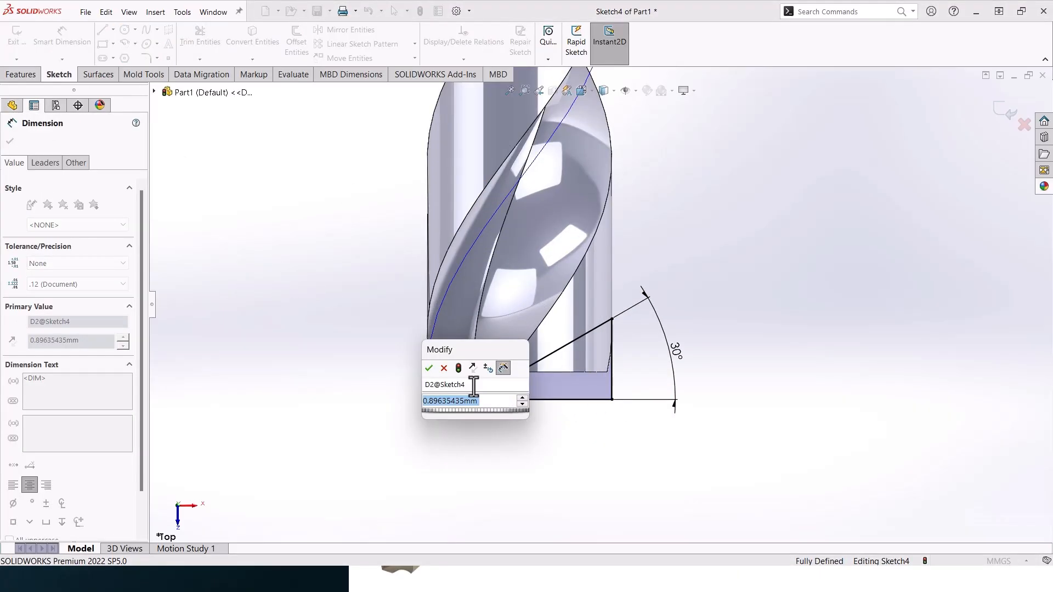
key("Return")
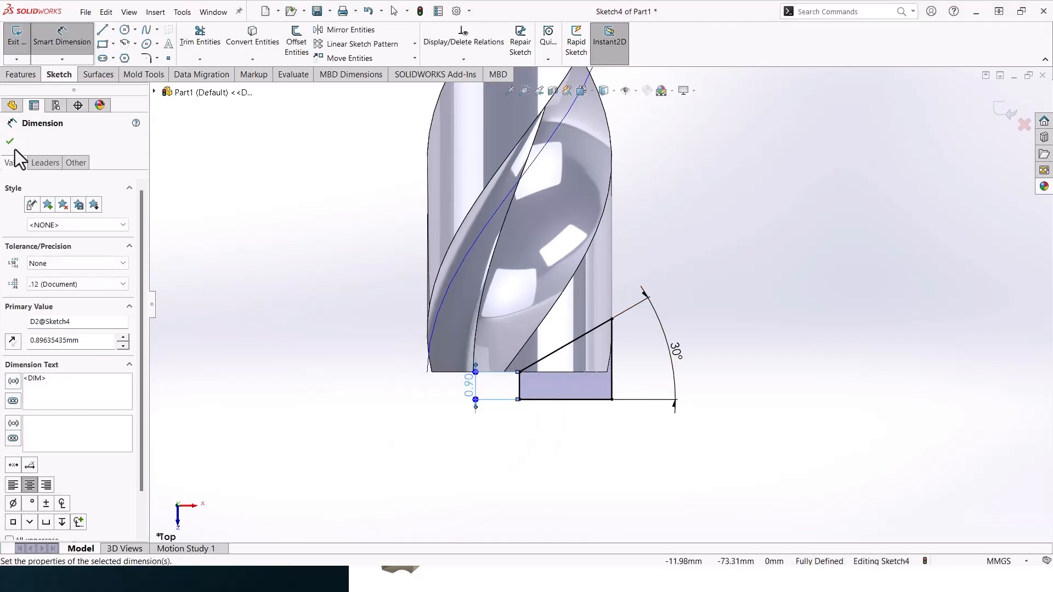
double_click(473, 386)
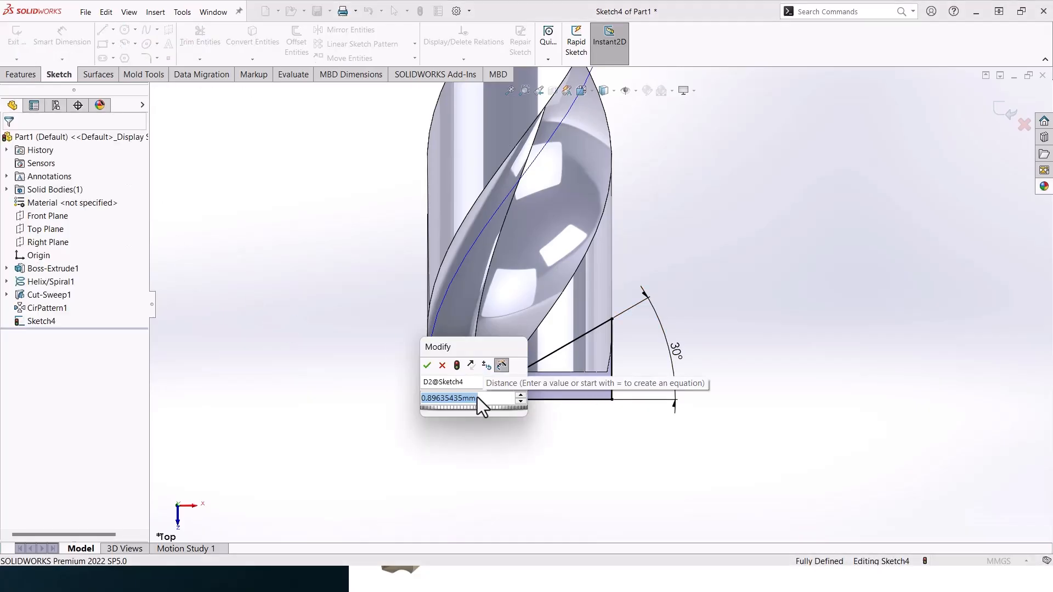
type("1")
left_click(428, 366)
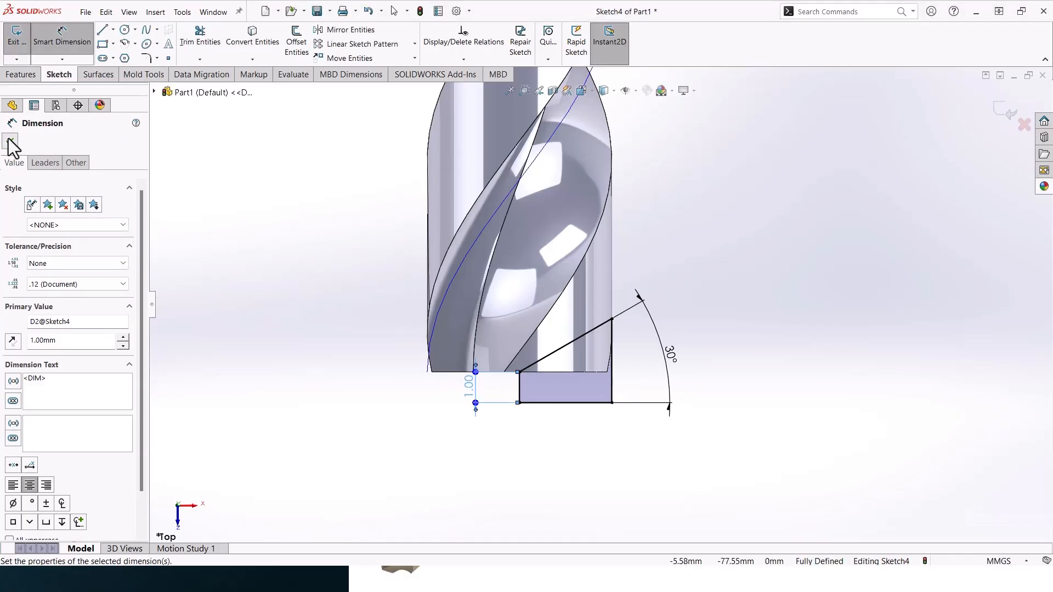
left_click(10, 141)
Create a 360-degree revolved cut from the tip profile, using the short inner vertical line as the axis of revolution
left_click(22, 75)
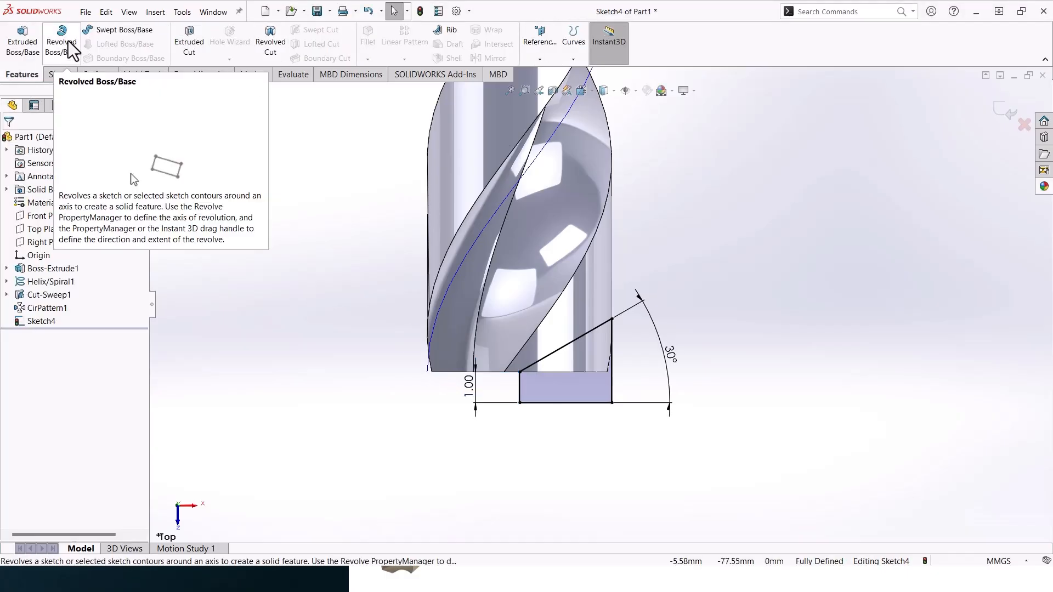
left_click(271, 42)
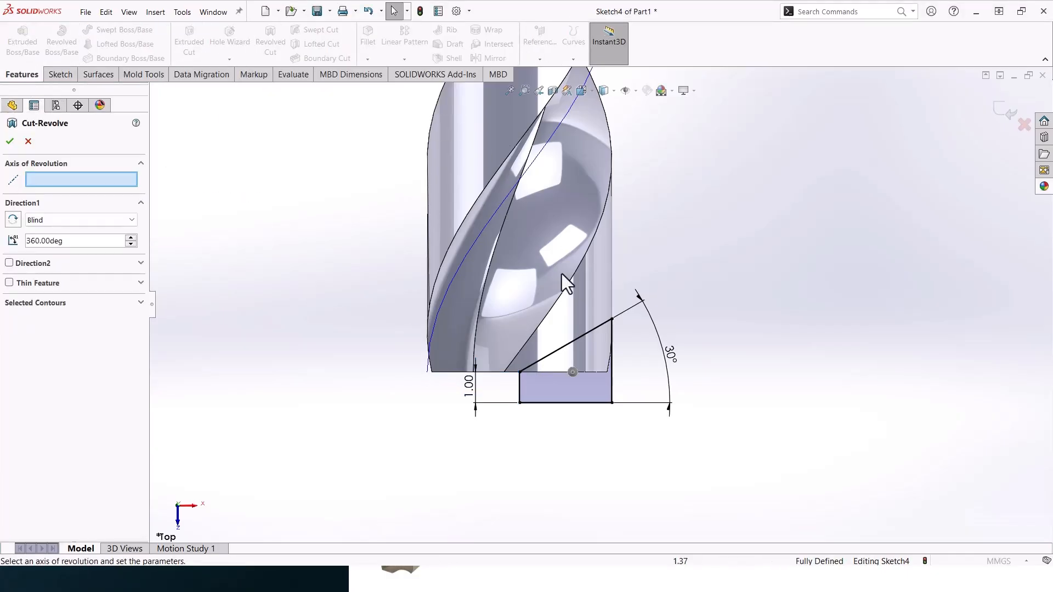
left_click(520, 394)
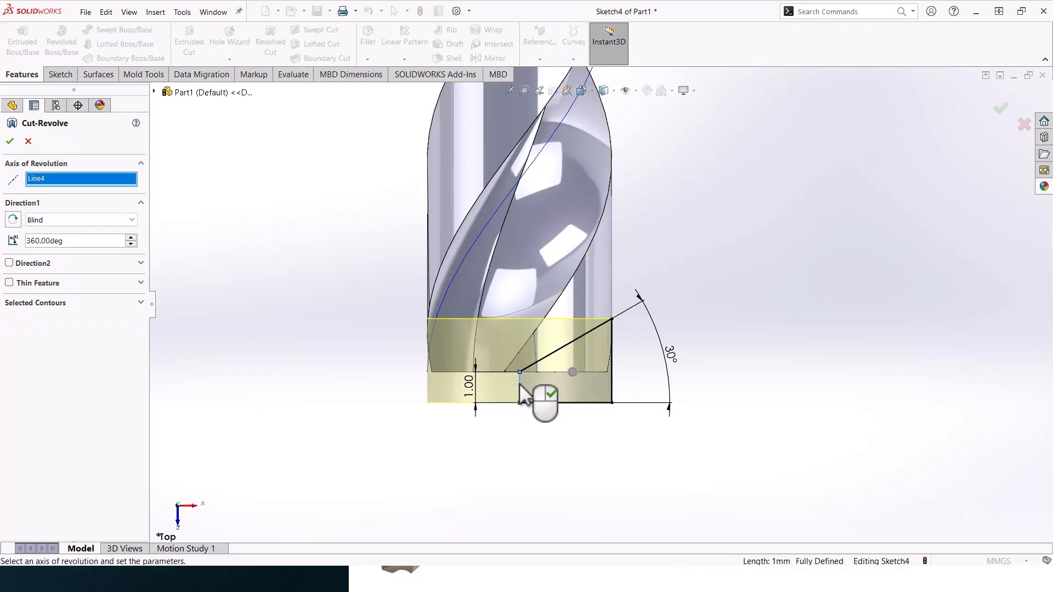
left_click(10, 141)
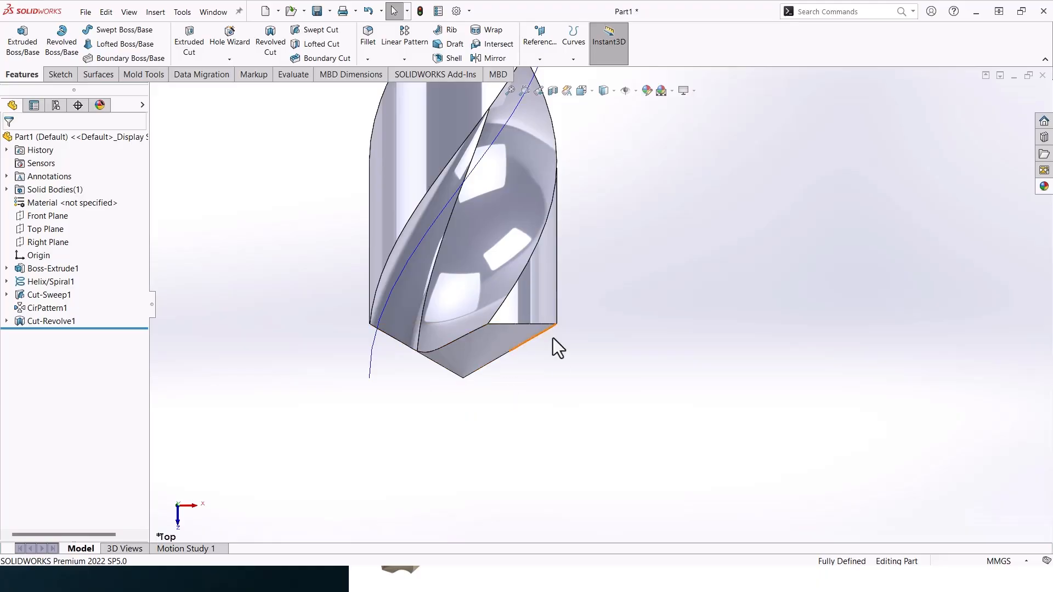
Sketch a centre rectangle about 10.1 by 1 mm on the rod's plain rear end face, centred on the origin
scroll(553, 338, "up", 16)
scroll(612, 219, "down", 2)
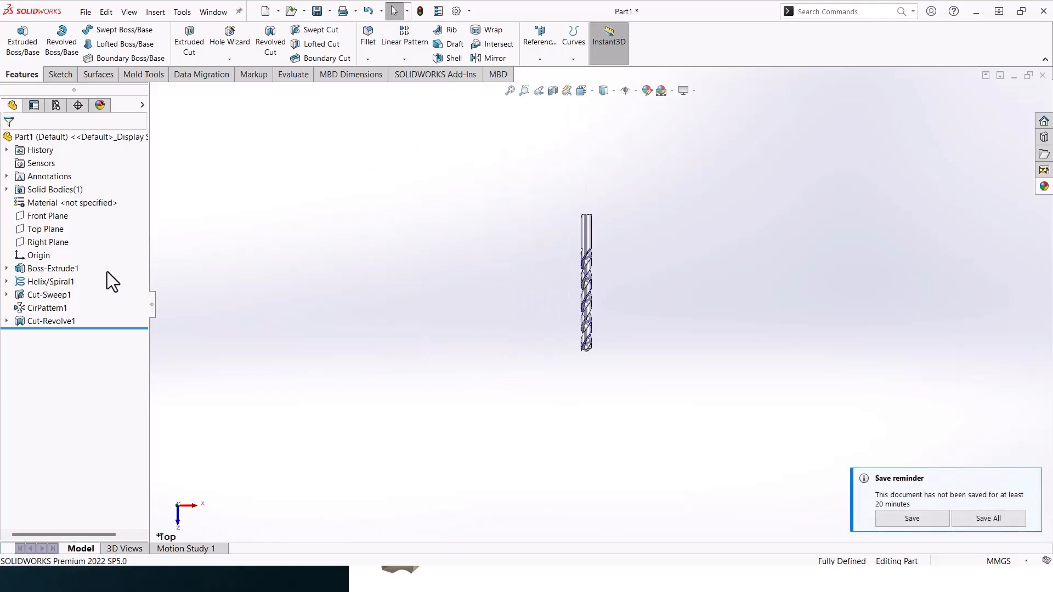
left_click(48, 282)
left_click(52, 270)
scroll(598, 219, "down", 4)
middle_click_drag(577, 247, 559, 323)
scroll(568, 252, "down", 2)
left_click(569, 256)
left_click(666, 237)
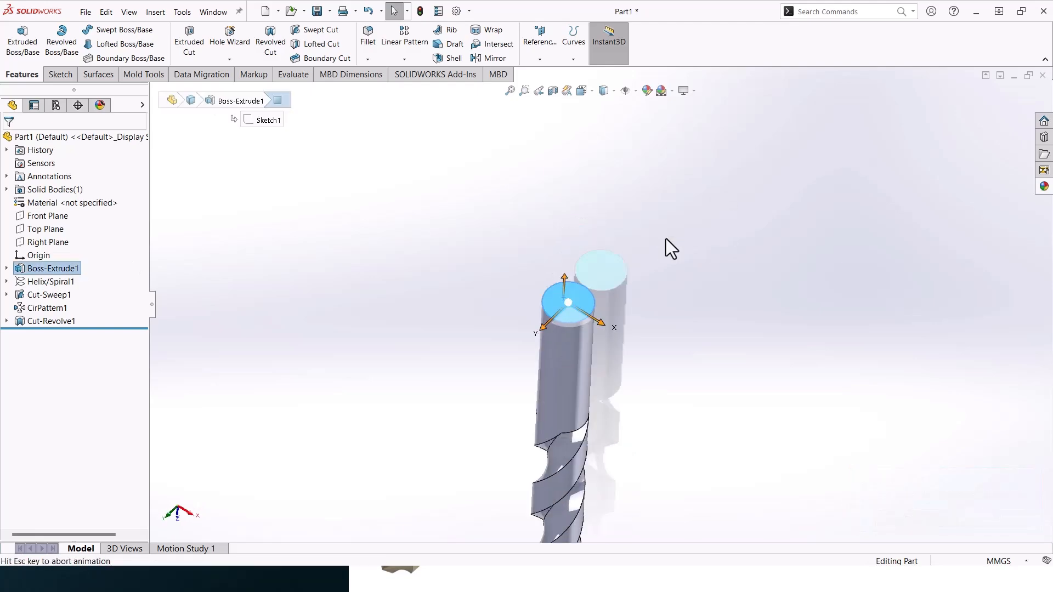
left_click(54, 75)
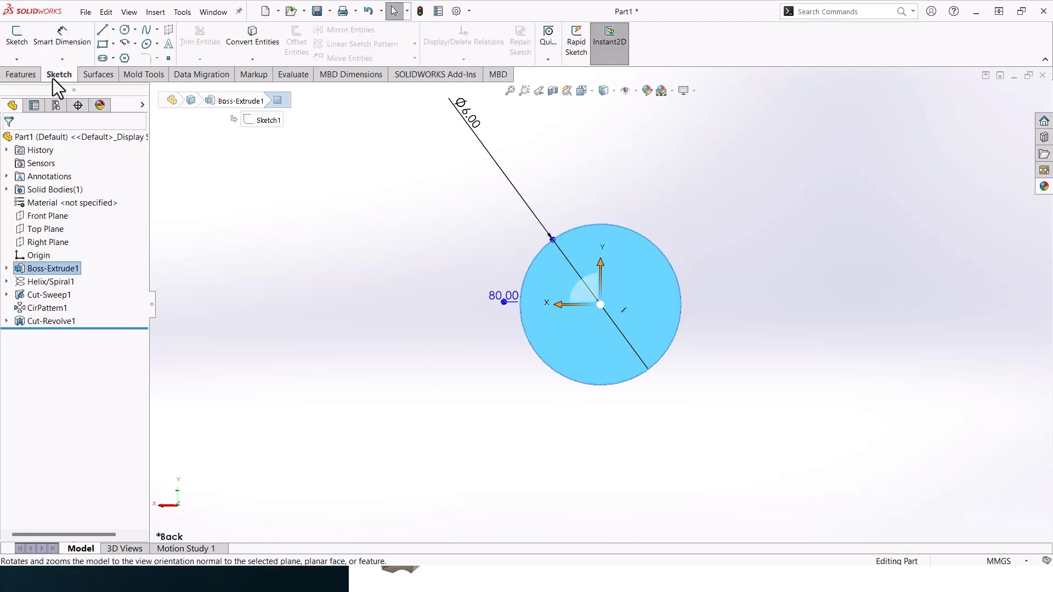
left_click(136, 65)
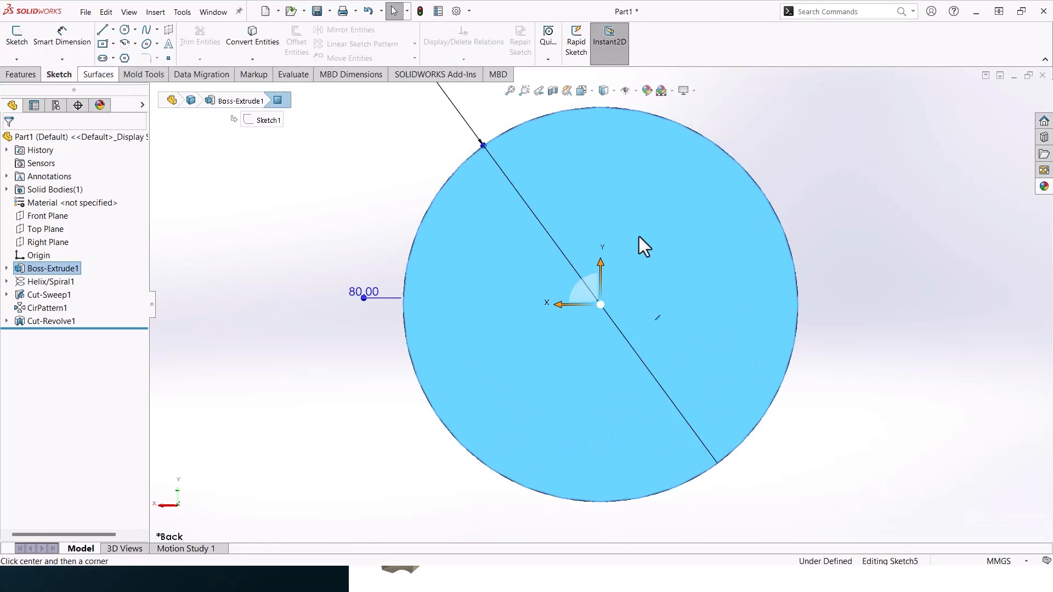
left_click(602, 305)
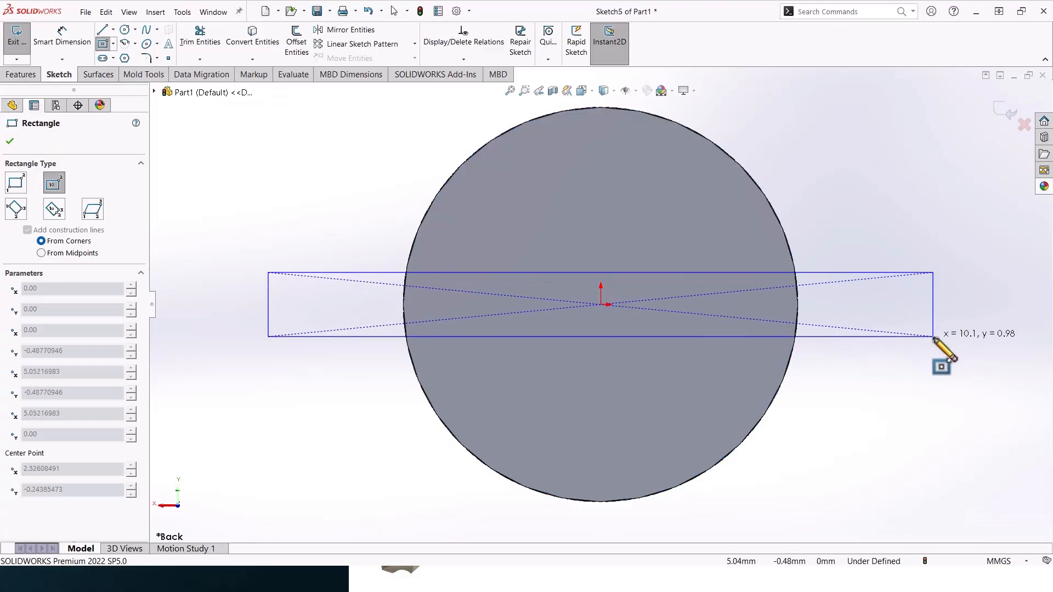
left_click(934, 338)
Dimension the rectangle's short vertical side at 1 mm
left_click(62, 36)
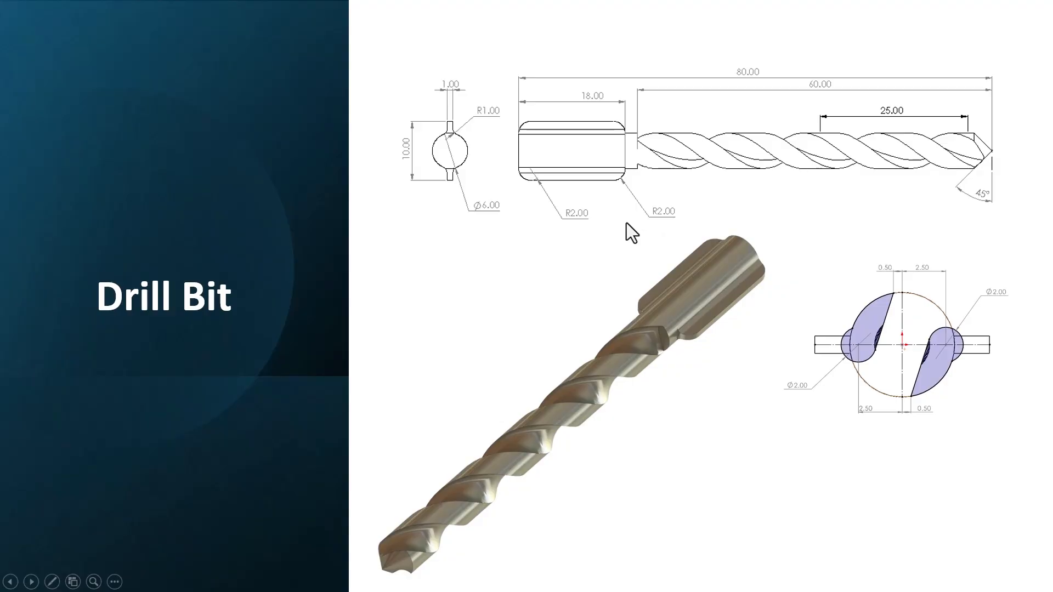
key("alt+Tab")
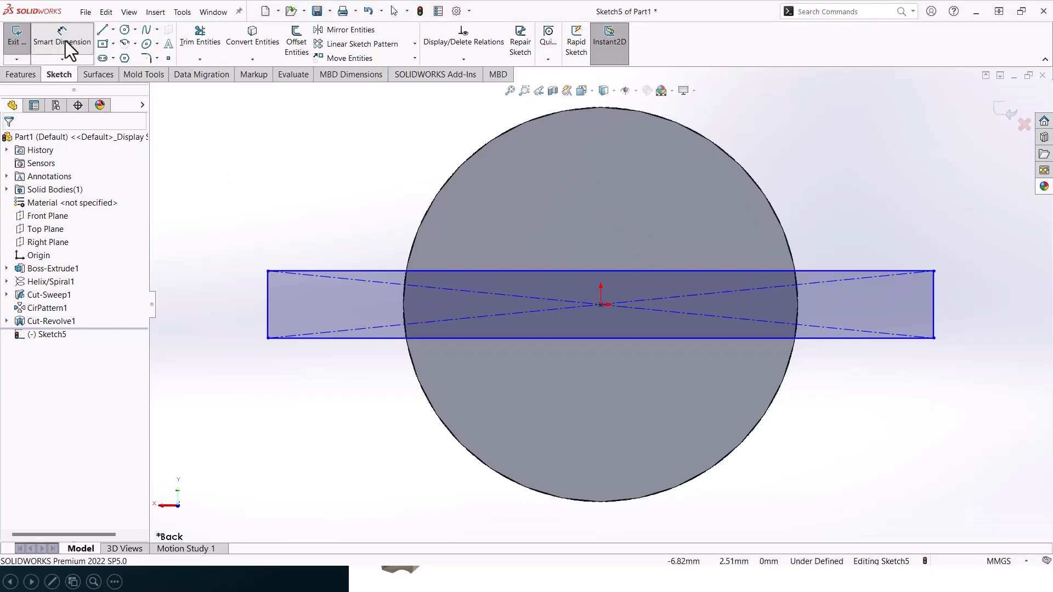
left_click(58, 30)
left_click(268, 303)
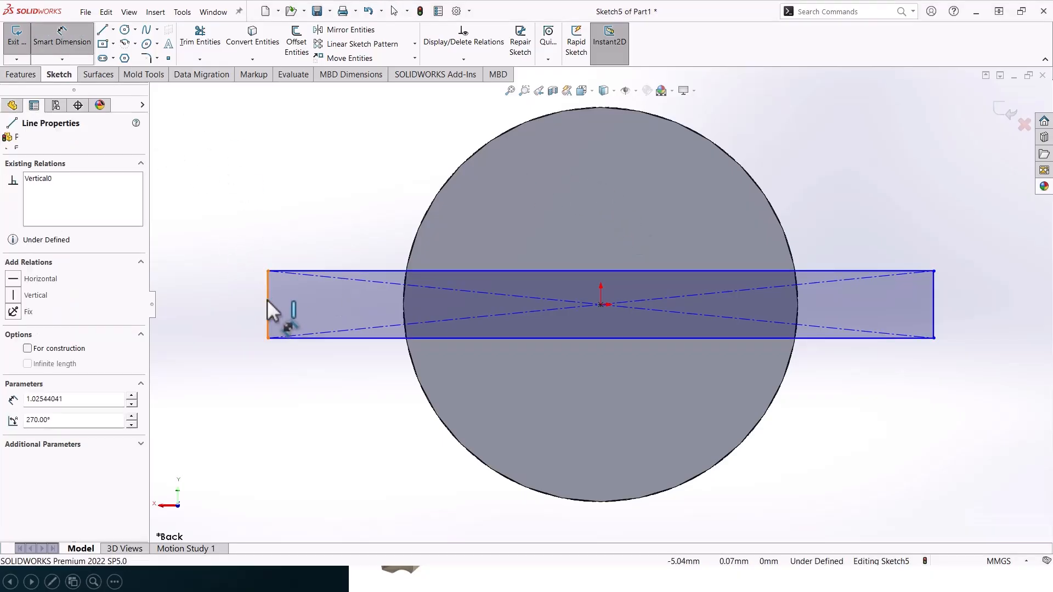
left_click(230, 318)
type("1")
key("Return")
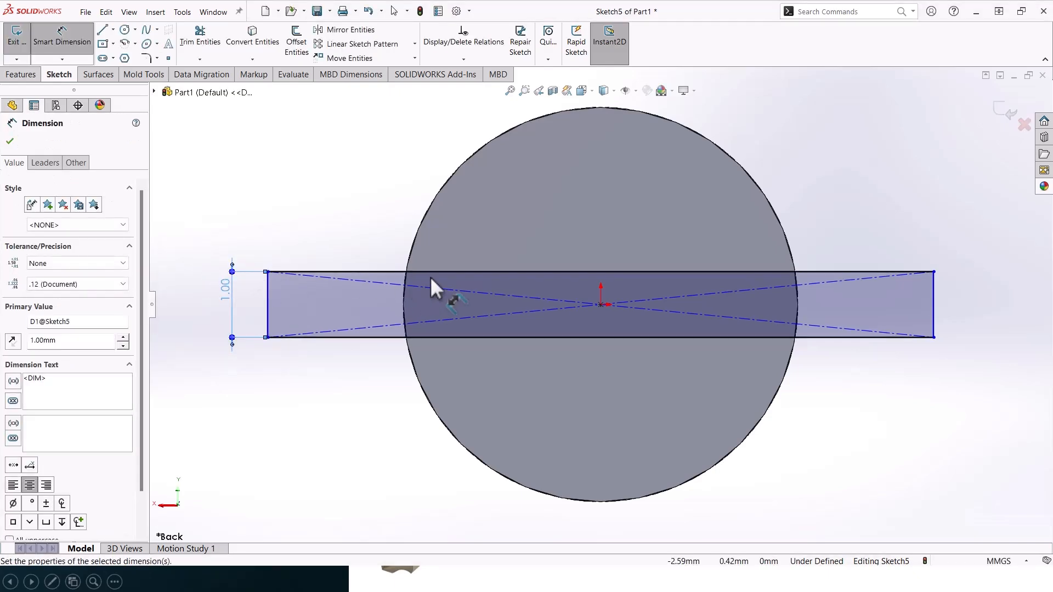
Dimension the rectangle's long horizontal side at 10 mm and finish dimensioning
left_click(434, 272)
scroll(600, 303, "up", 5)
left_click(617, 160)
type("10")
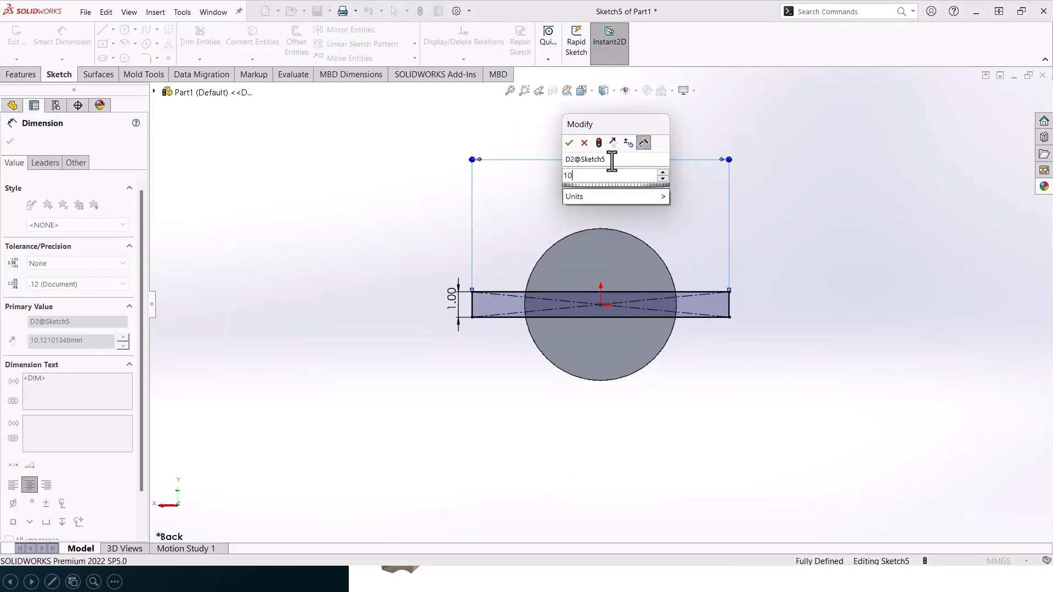
key("Return")
left_click(10, 142)
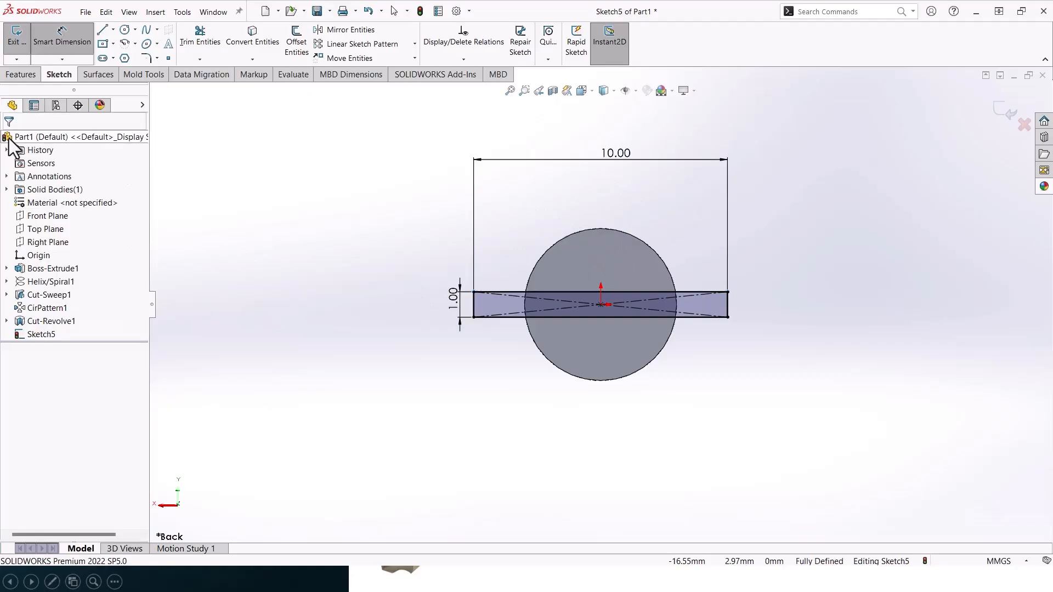
left_click(24, 75)
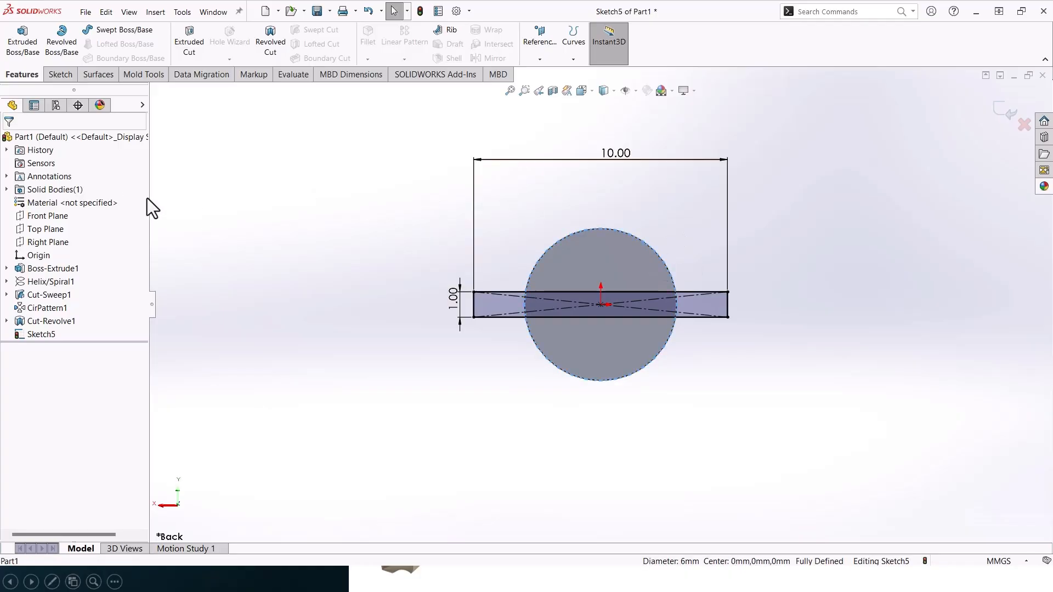
Convert the rod's circular edge into the sketch and trim its outer arcs and the rectangle lines inside it, leaving two side wings
left_click(61, 74)
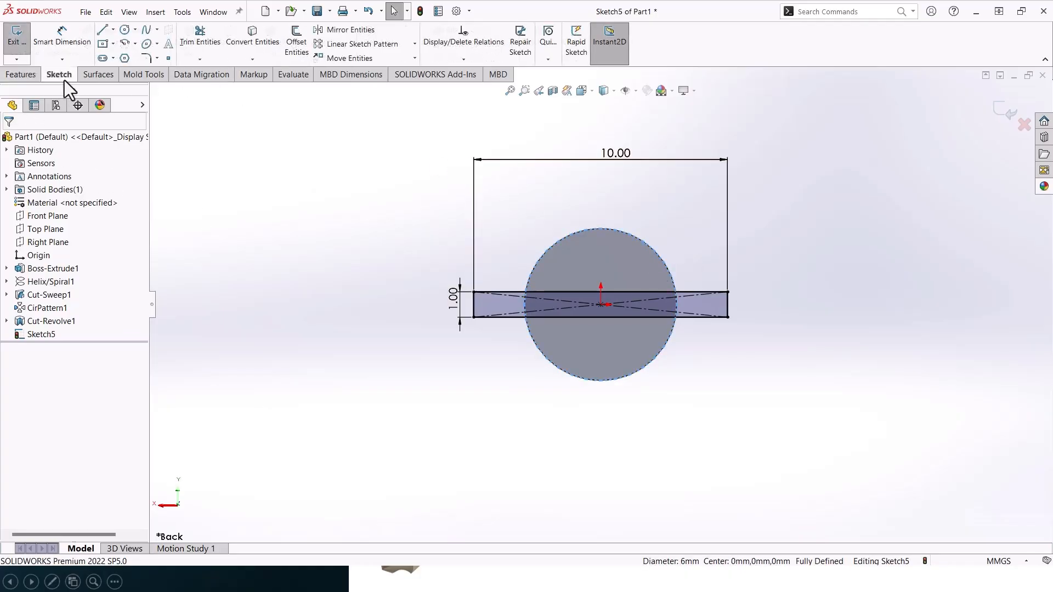
scroll(658, 218, "down", 3)
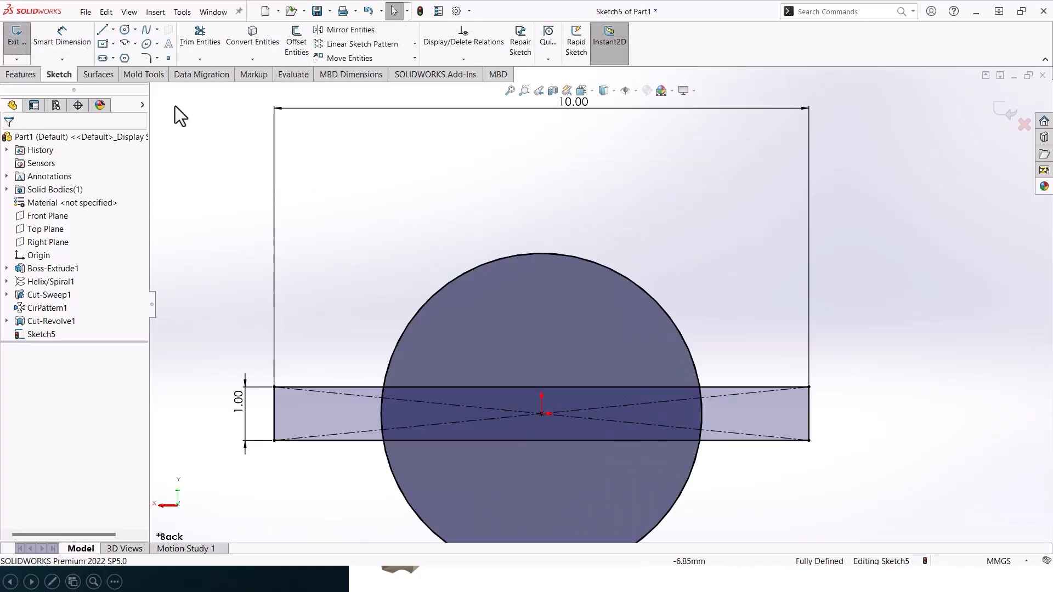
left_click(200, 39)
scroll(452, 294, "up", 3)
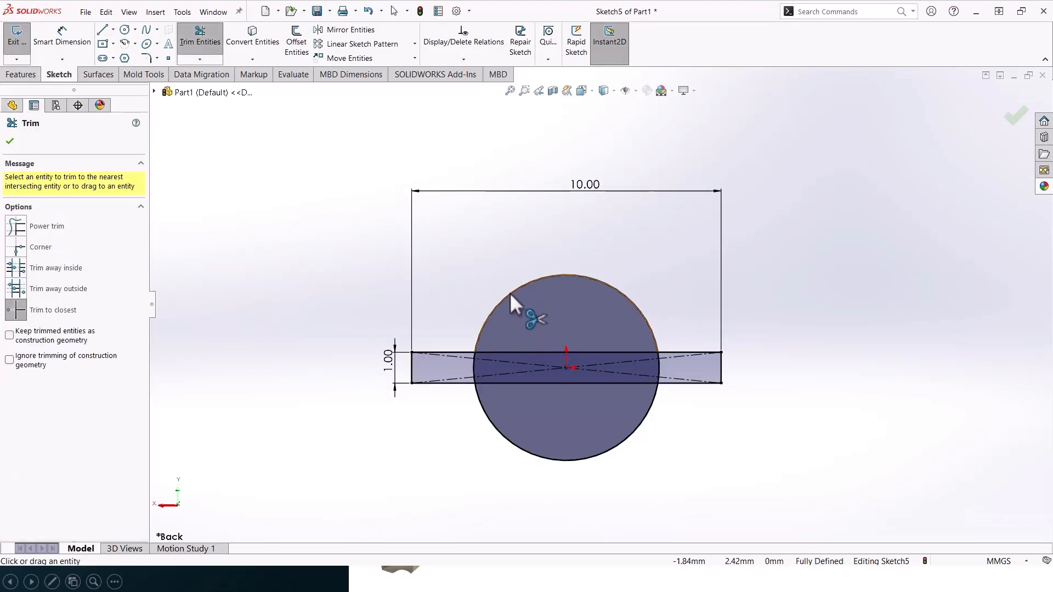
scroll(514, 384, "down", 3)
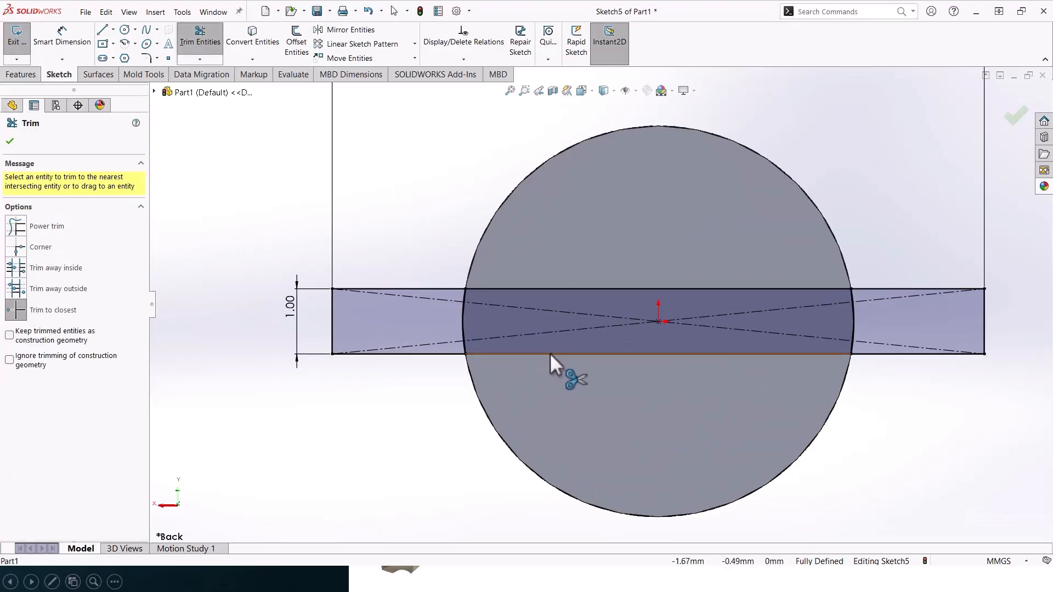
left_click(550, 353)
left_click(574, 289)
scroll(573, 290, "up", 3)
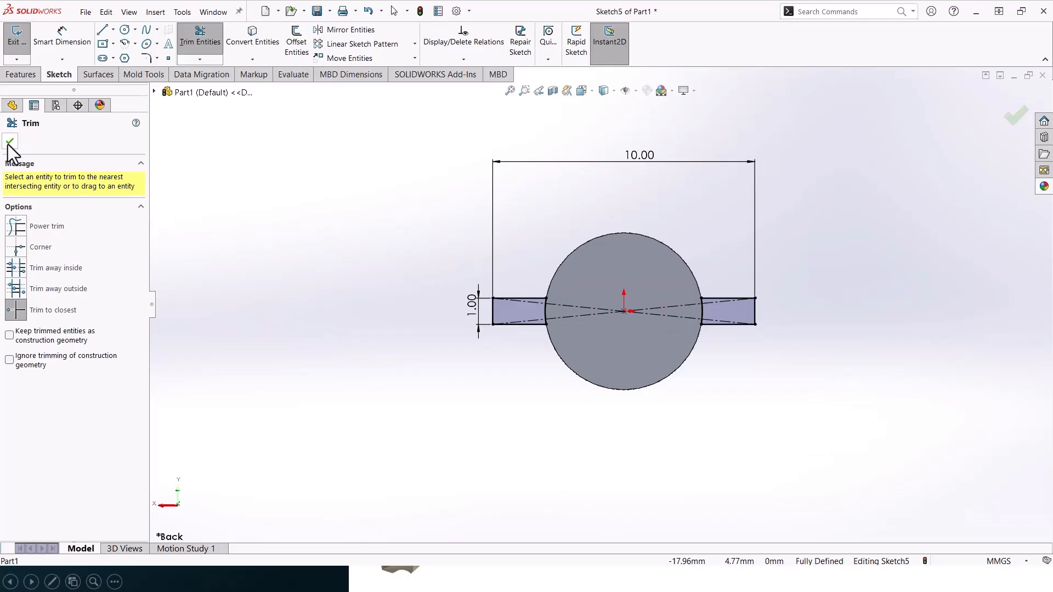
left_click(10, 143)
Extrude the two wing profiles 18 mm in the reversed direction along the rod, merged with the body
middle_click_drag(612, 298, 673, 315)
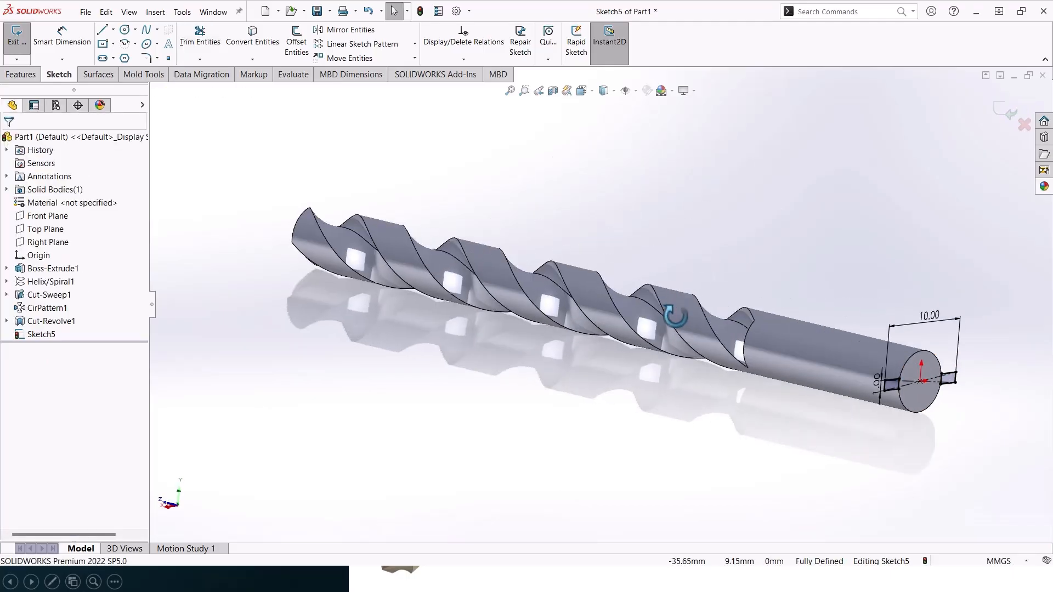
scroll(936, 388, "down", 3)
left_click(23, 75)
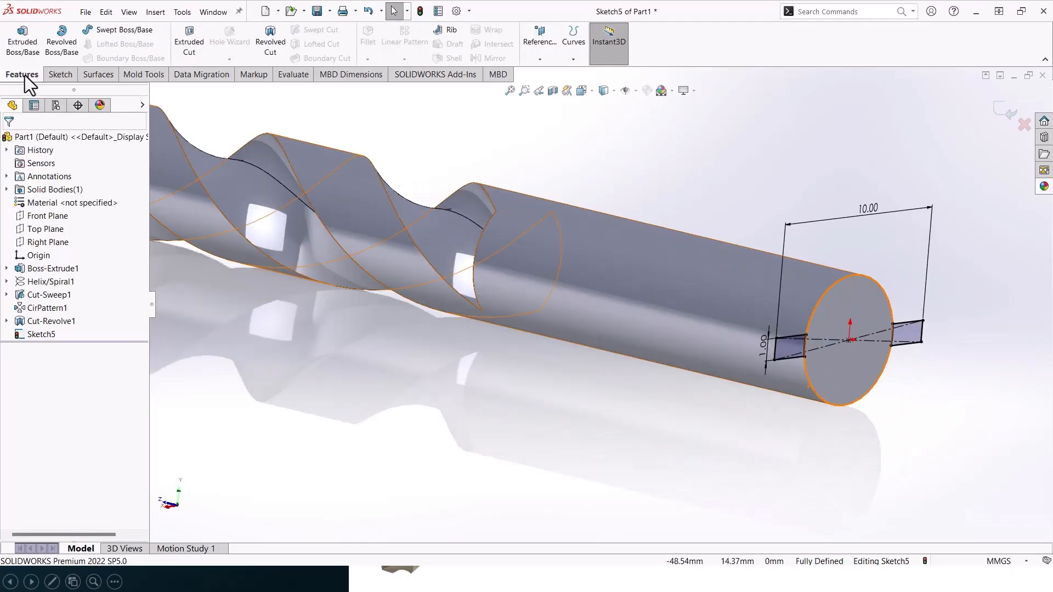
left_click(30, 41)
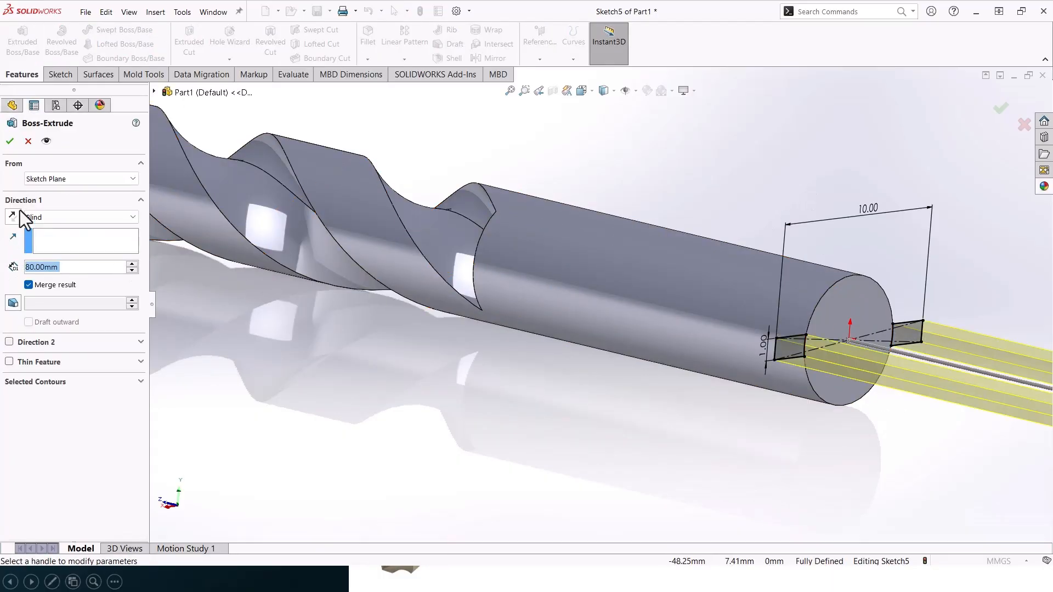
left_click(13, 216)
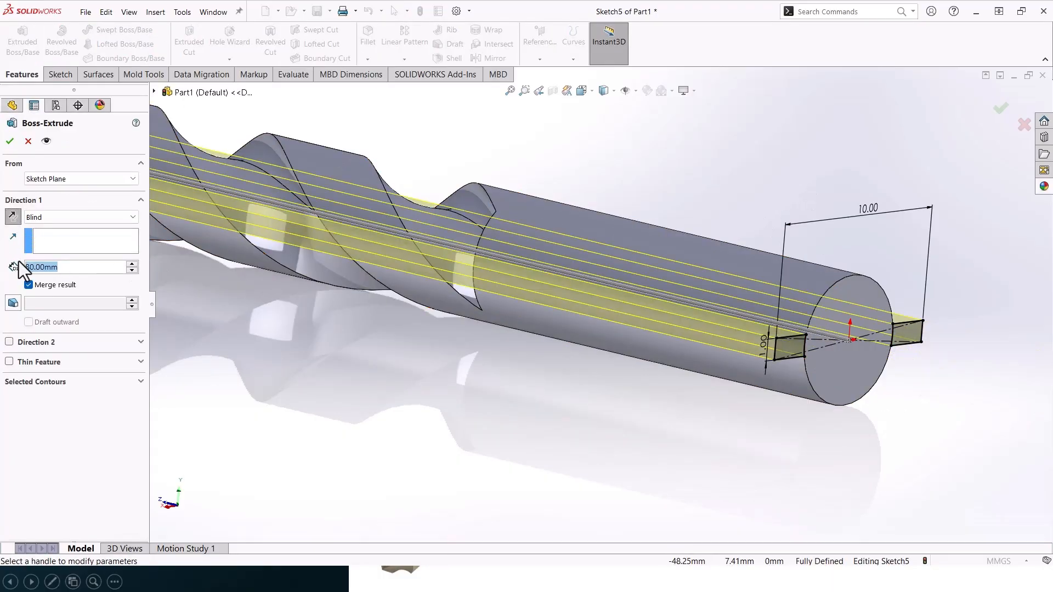
type("18")
key("Return")
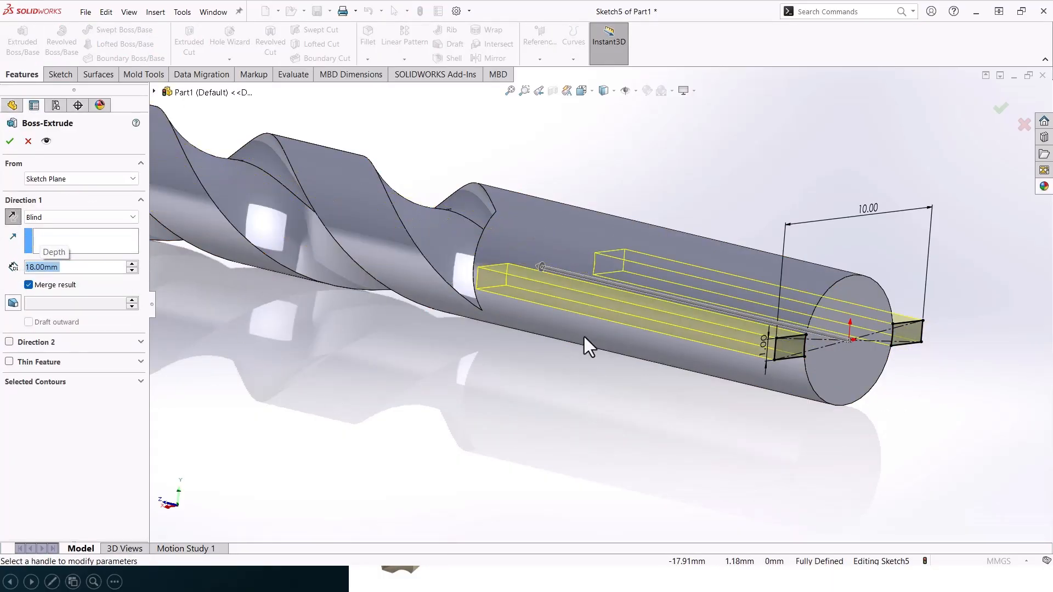
middle_click_drag(633, 257, 152, 75)
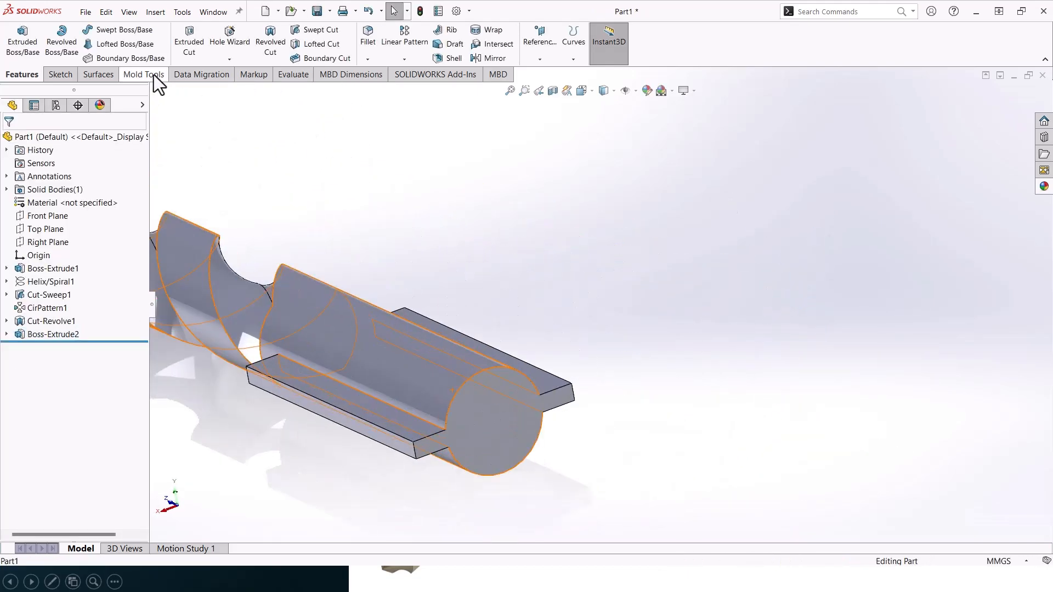
Start a fillet on one wing's outer corner edge at the flute end and set its radius to 2 mm
left_click(368, 59)
left_click(381, 68)
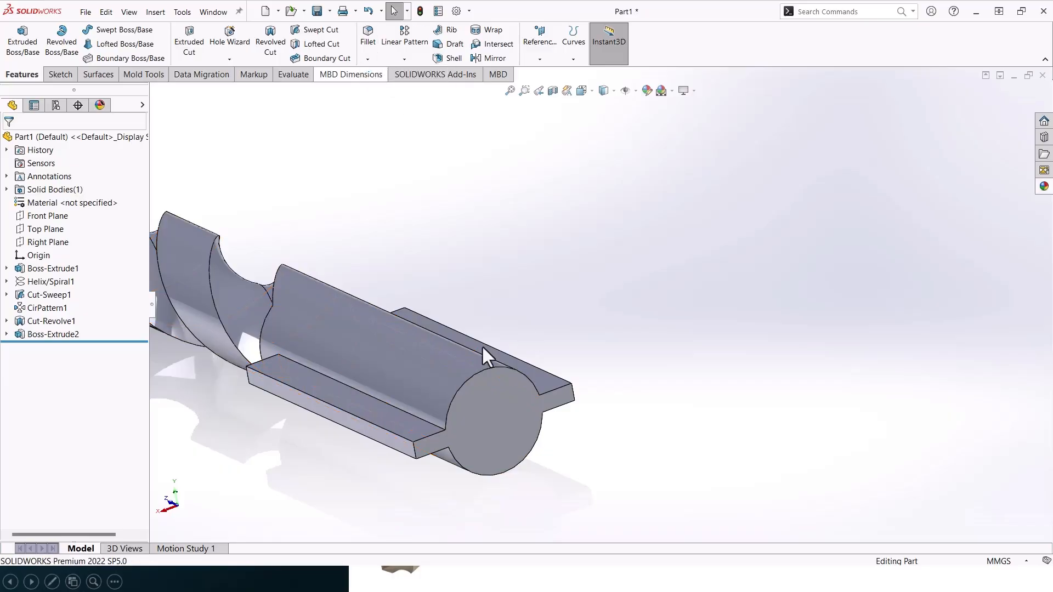
scroll(490, 414, "down", 3)
scroll(233, 364, "up", 5)
scroll(475, 332, "down", 3)
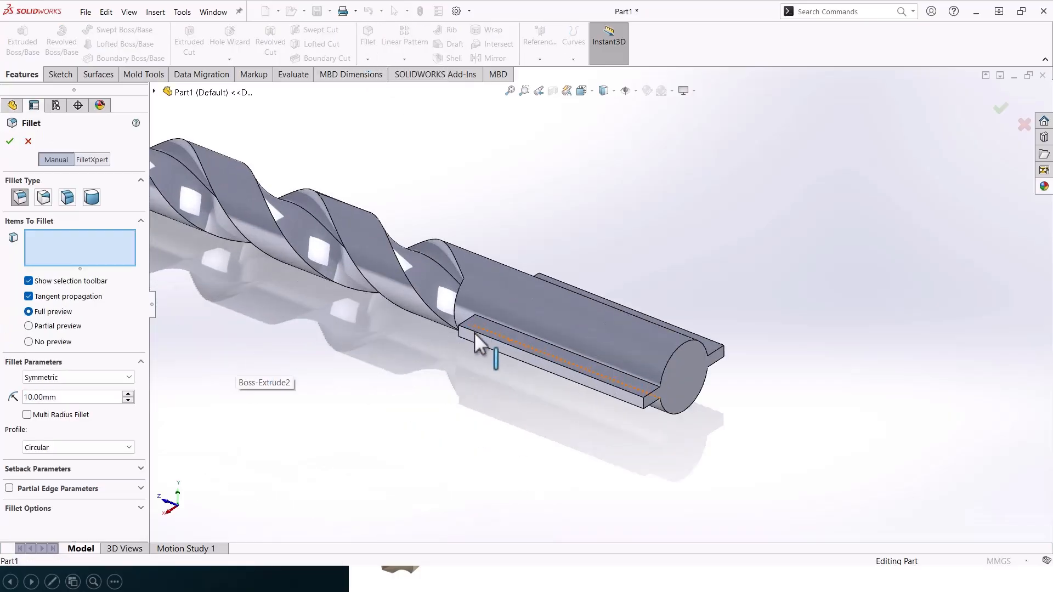
left_click(459, 335)
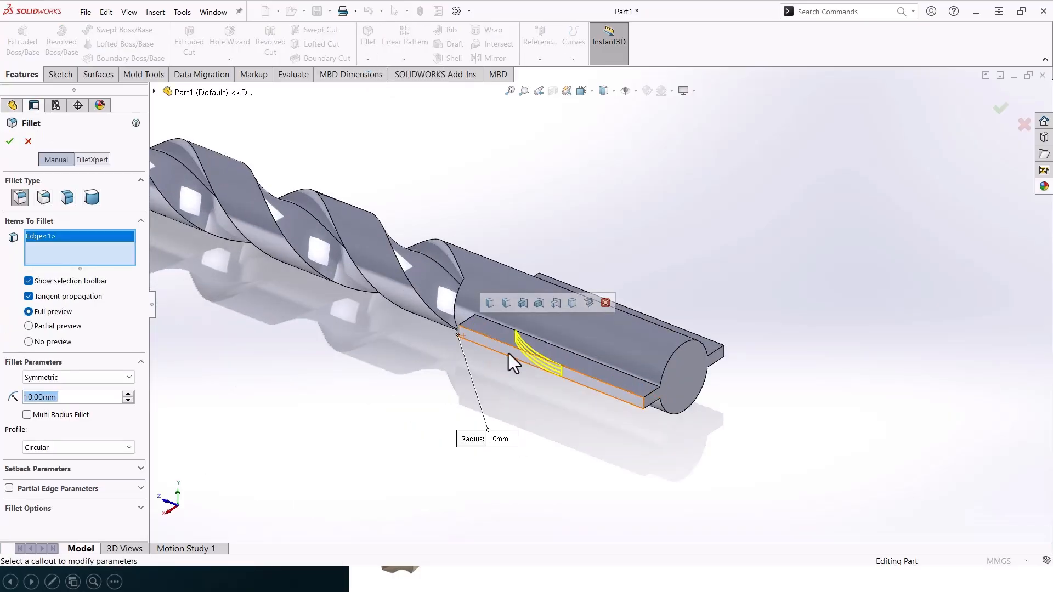
type("2")
key("Return")
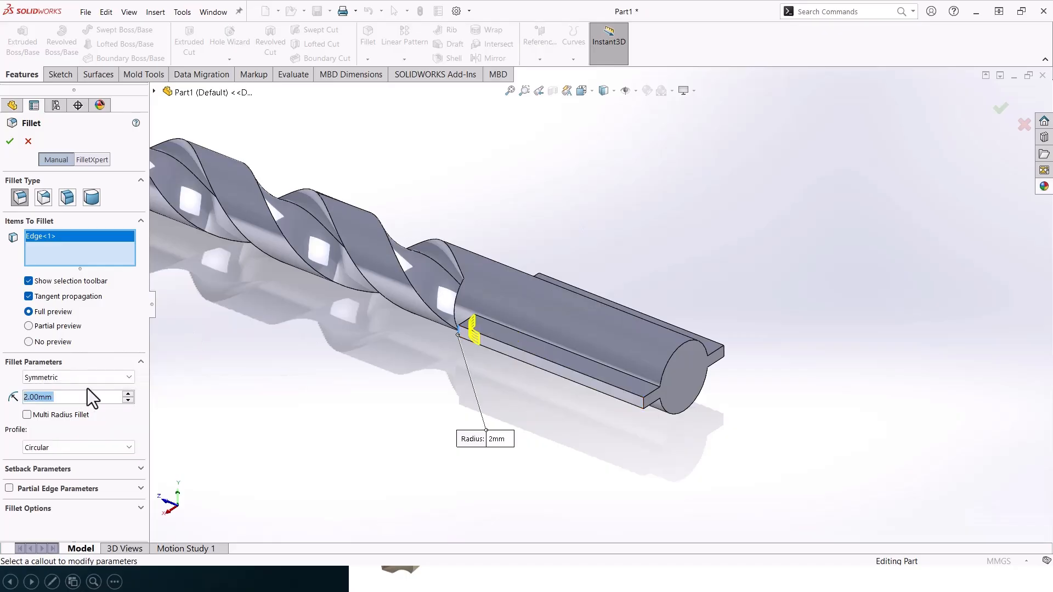
Add the other three outer corner edges of the two wings to the 2 mm fillet and apply it
left_click(644, 404)
middle_click_drag(699, 374, 642, 332)
left_click(717, 351)
scroll(717, 350, "up", 3)
scroll(599, 328, "down", 8)
left_click(614, 278)
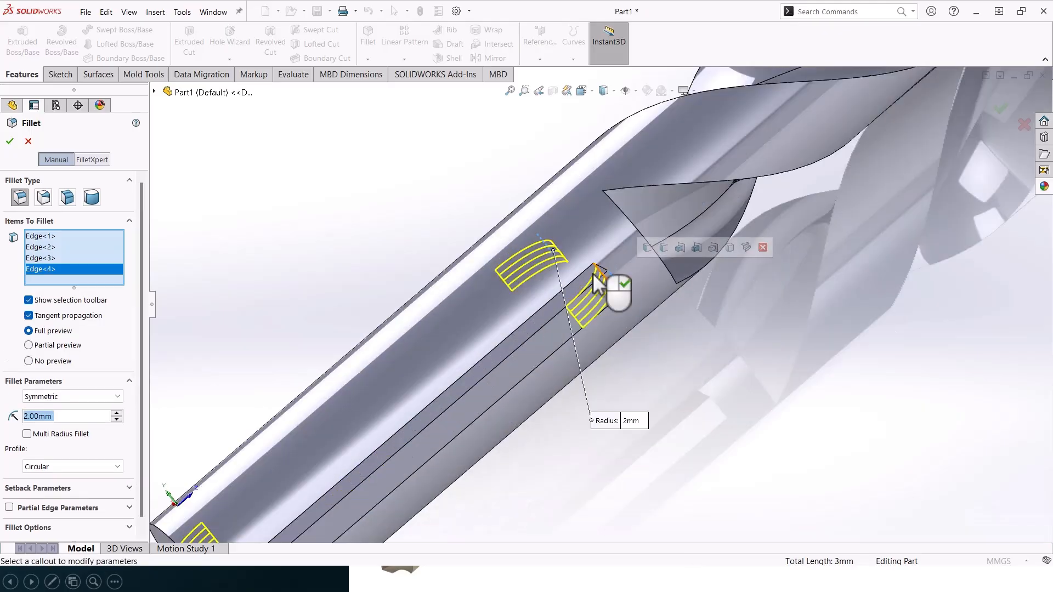
left_click(10, 141)
middle_click_drag(664, 246, 679, 309)
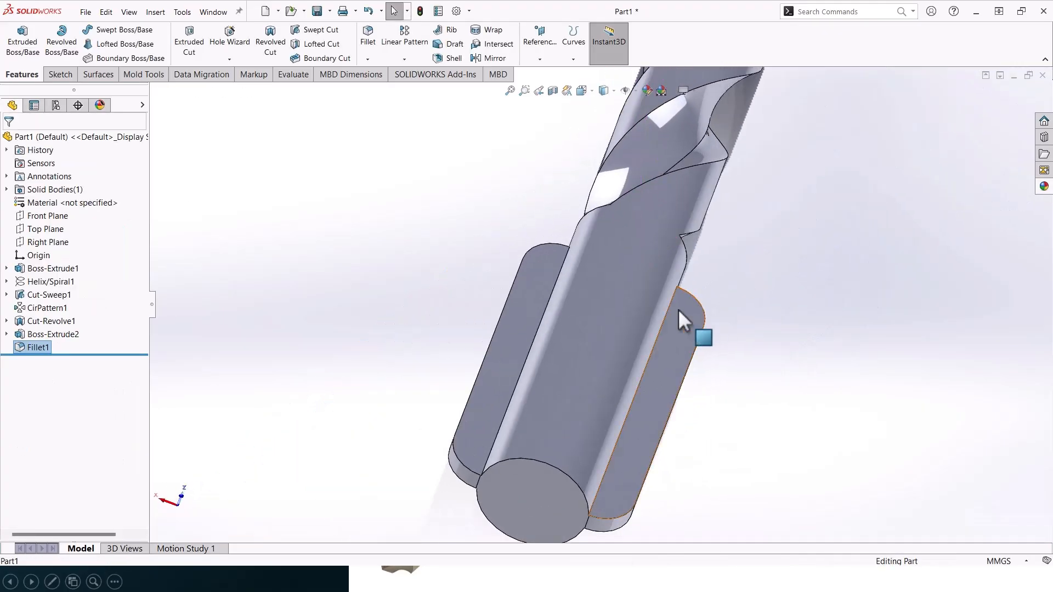
left_click(670, 307)
left_click(547, 302, "ctrl")
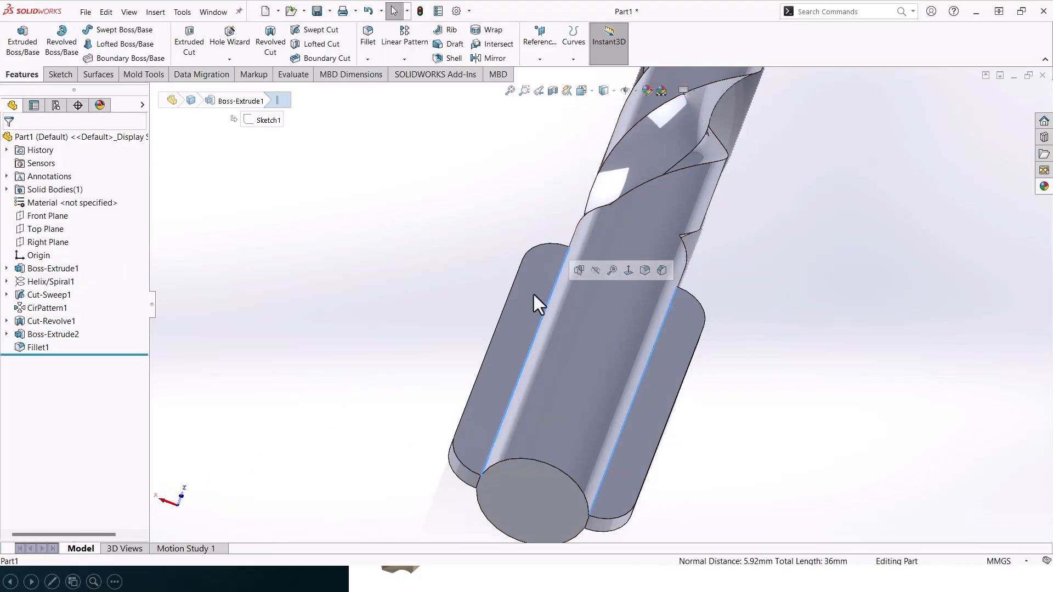
left_click(432, 147)
Fillet the four long edges where the wings meet the rod with a 1 mm radius
key("Return")
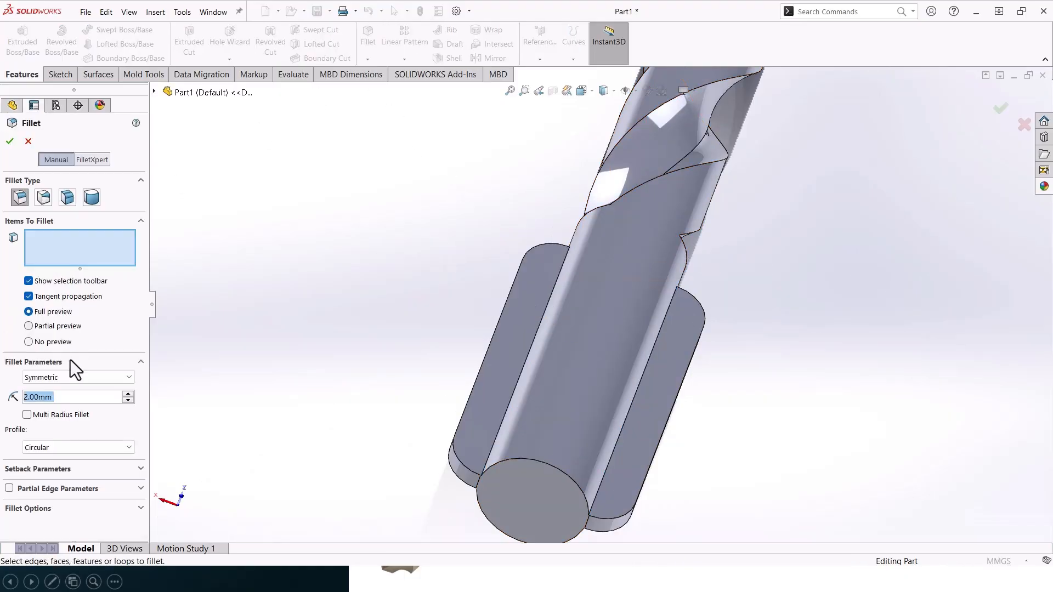
left_click(546, 310)
left_click(641, 387)
middle_click_drag(641, 387, 602, 261)
left_click(571, 282)
middle_click_drag(489, 325, 237, 256)
left_click(398, 312)
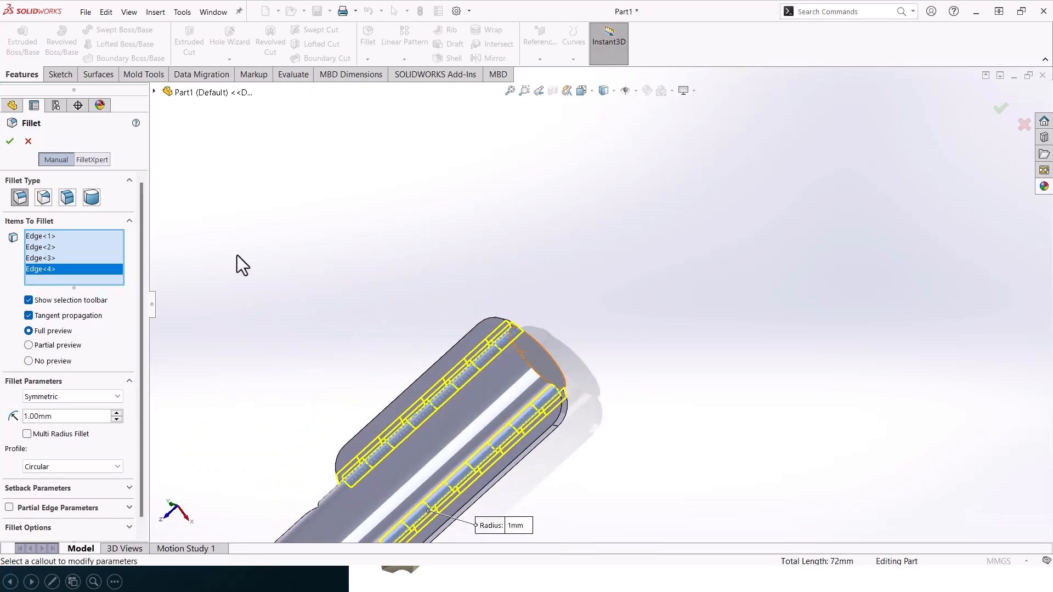
left_click(10, 142)
Assign the material AISI Type A2 Tool Steel to the part
middle_click_drag(607, 235, 621, 311)
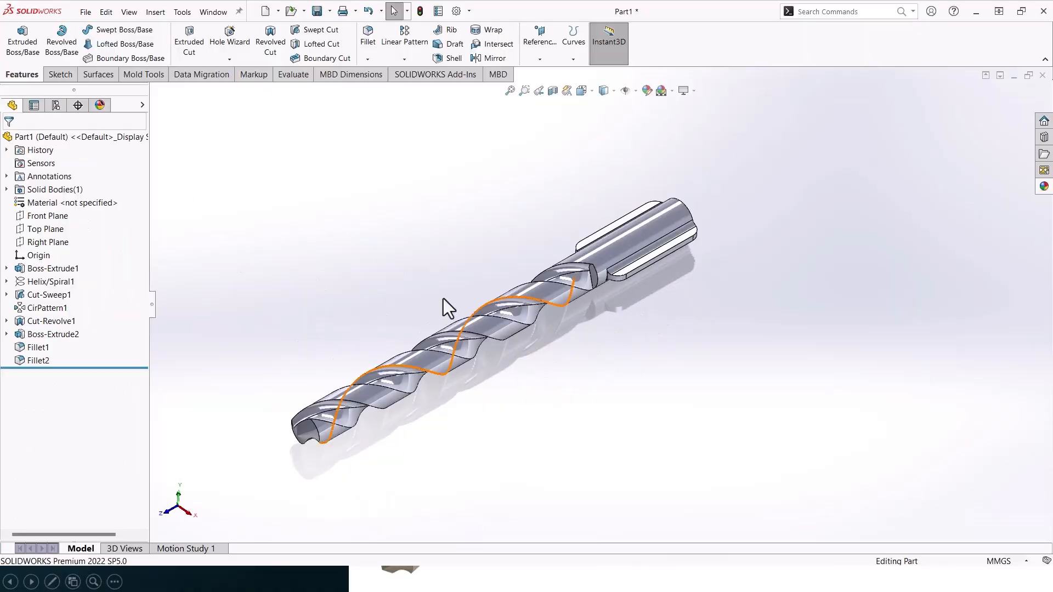
right_click(47, 205)
left_click(74, 212)
scroll(411, 305, "down", 2)
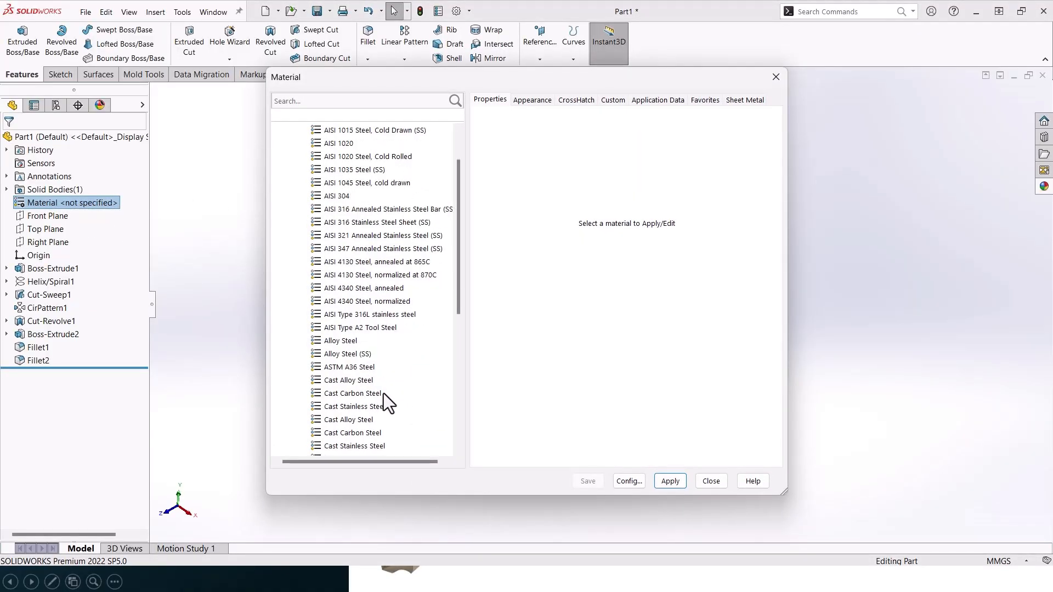
left_click(378, 328)
left_click(670, 482)
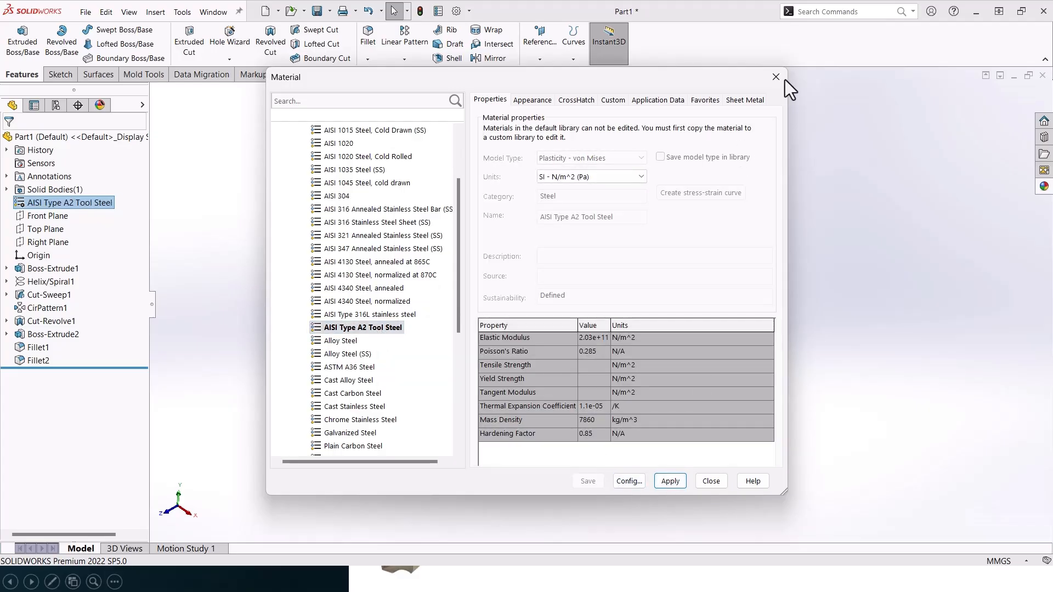
left_click(784, 77)
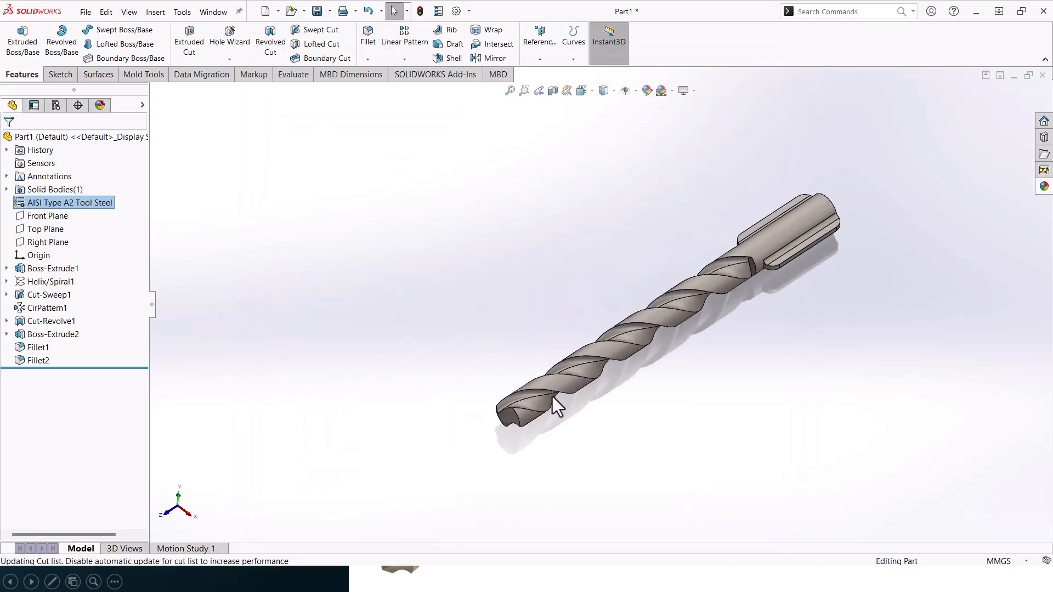
Apply the polished steel metal appearance to the drill bit
left_click(1044, 186)
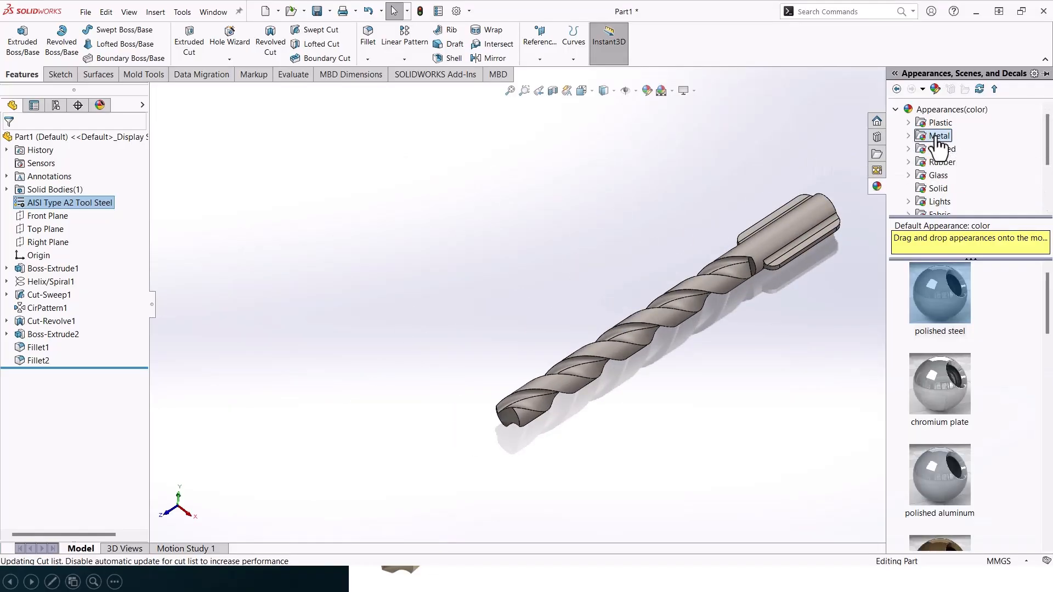
left_click_drag(939, 294, 783, 241)
left_click(781, 238)
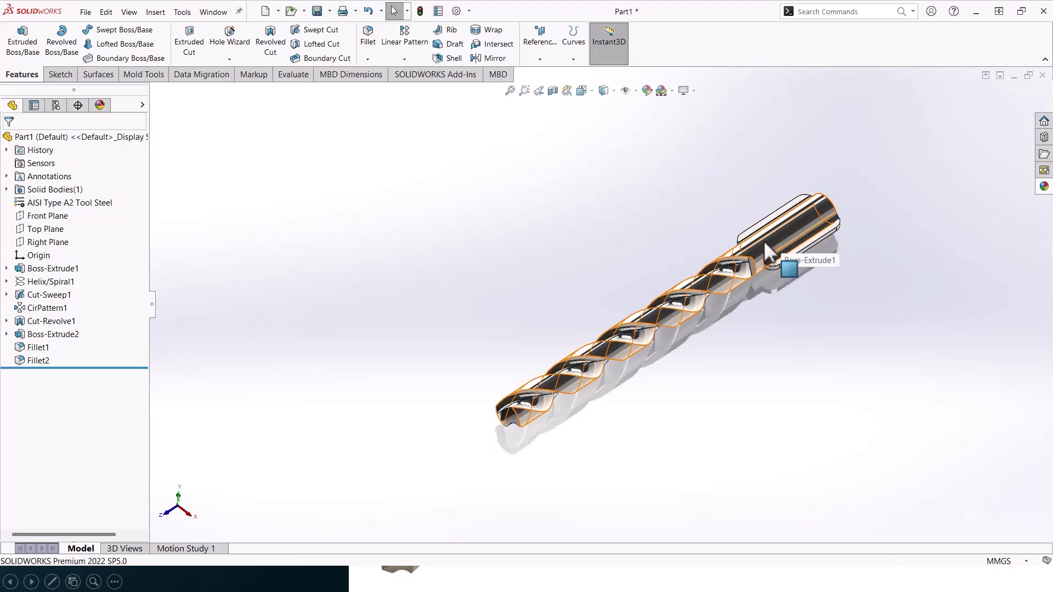
Set the scene to Plain White and turn on shadows in shaded mode
scroll(781, 241, "down", 5)
left_click(672, 91)
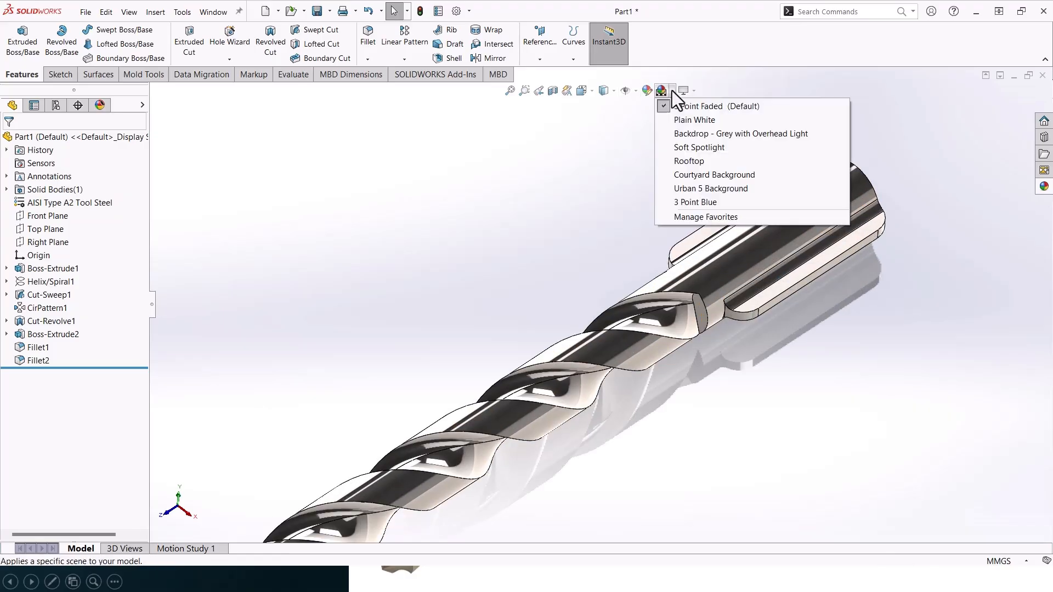
left_click(683, 126)
scroll(674, 175, "up", 3)
left_click(694, 91)
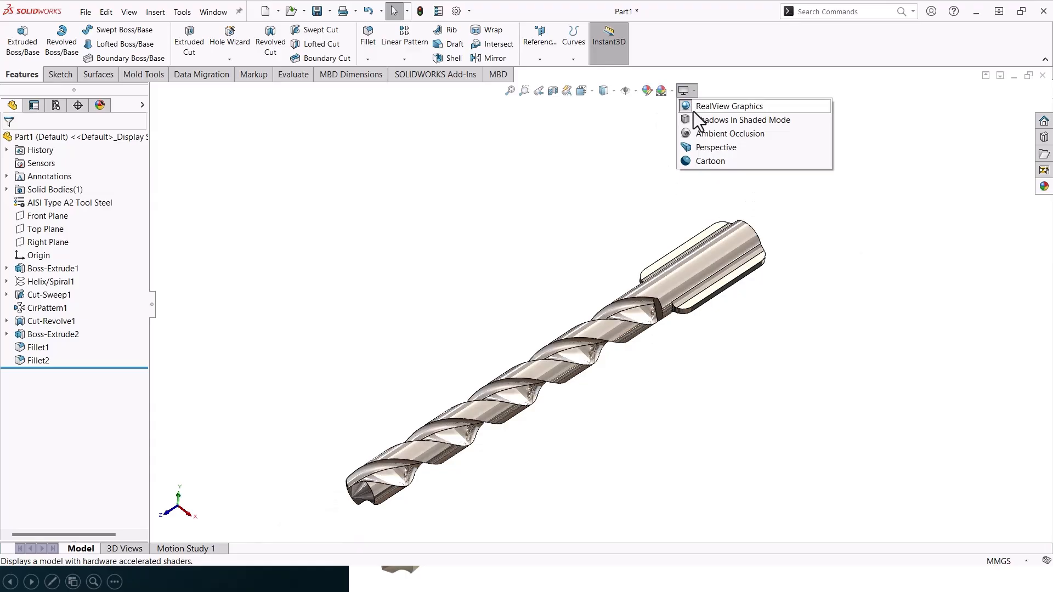
left_click(693, 120)
Set the model to the standard isometric view orientation
left_click(594, 92)
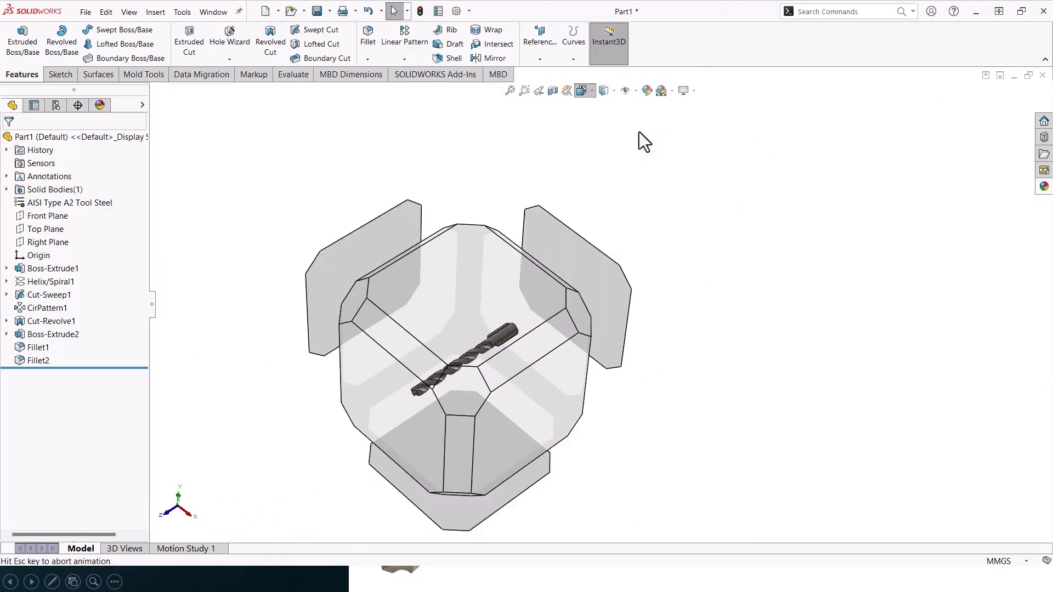
left_click(654, 122)
left_click(660, 137)
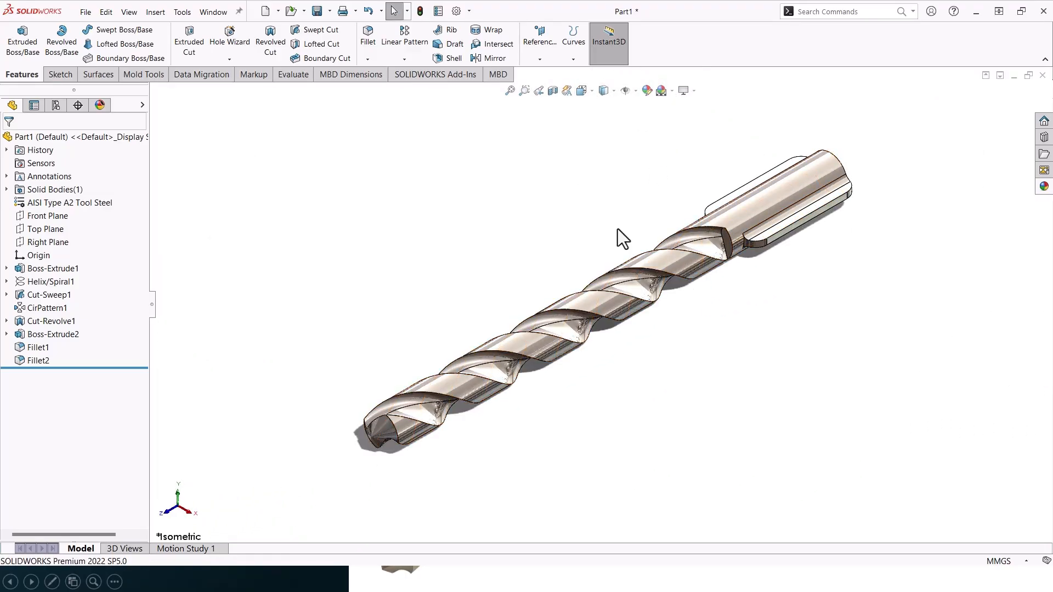